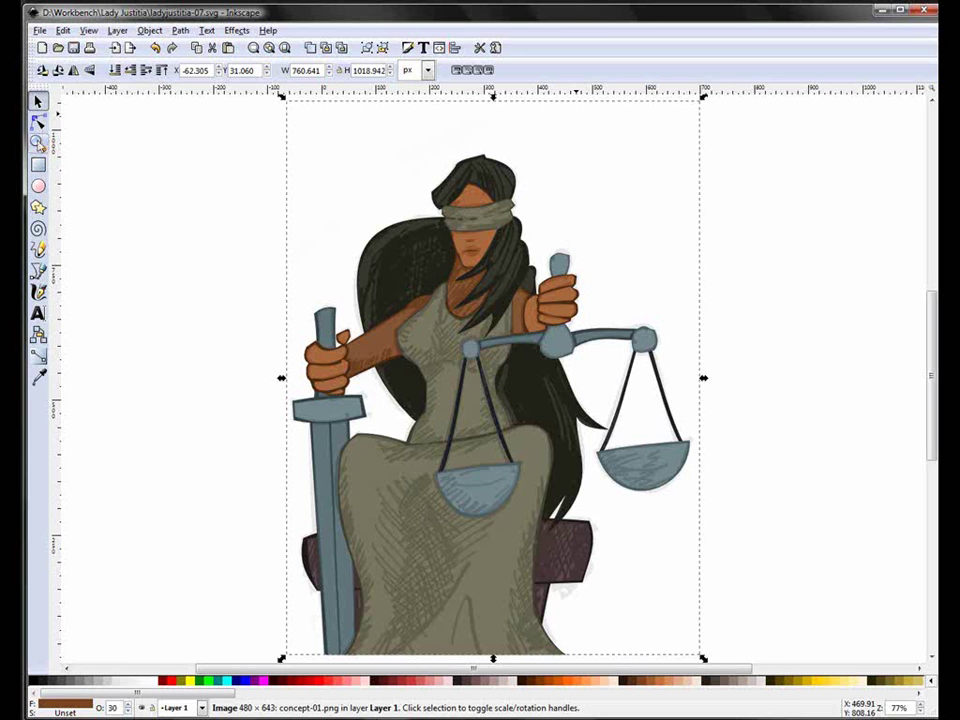
Step: Zoom in on the head and draw a red-outlined closed triangle from the blindfold down the left hair edge
key(z)
drag(323, 181, 553, 396)
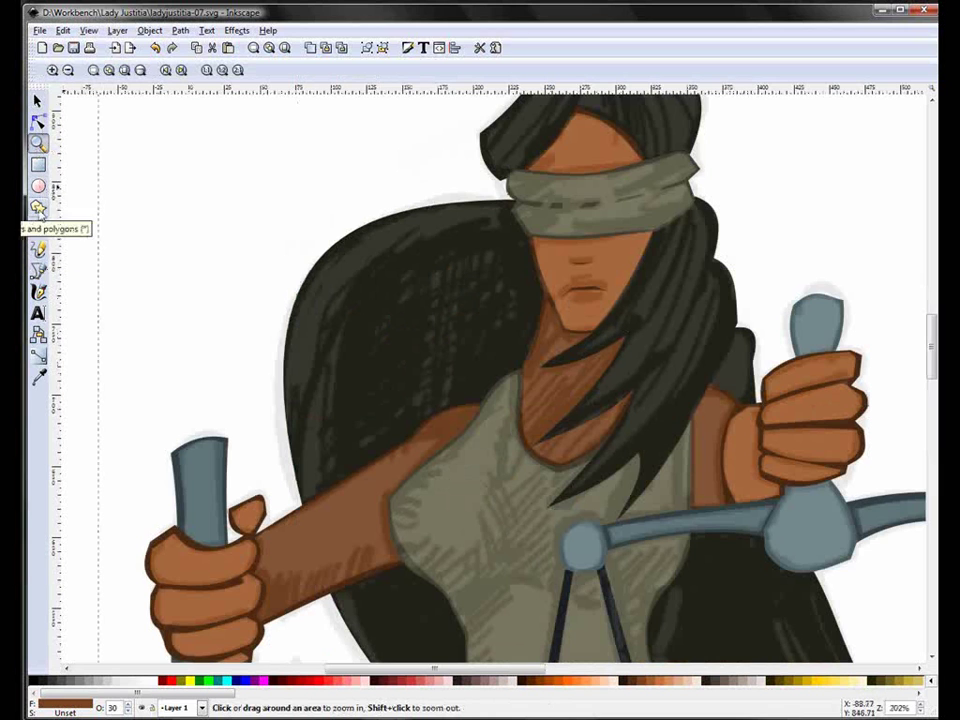
click(38, 269)
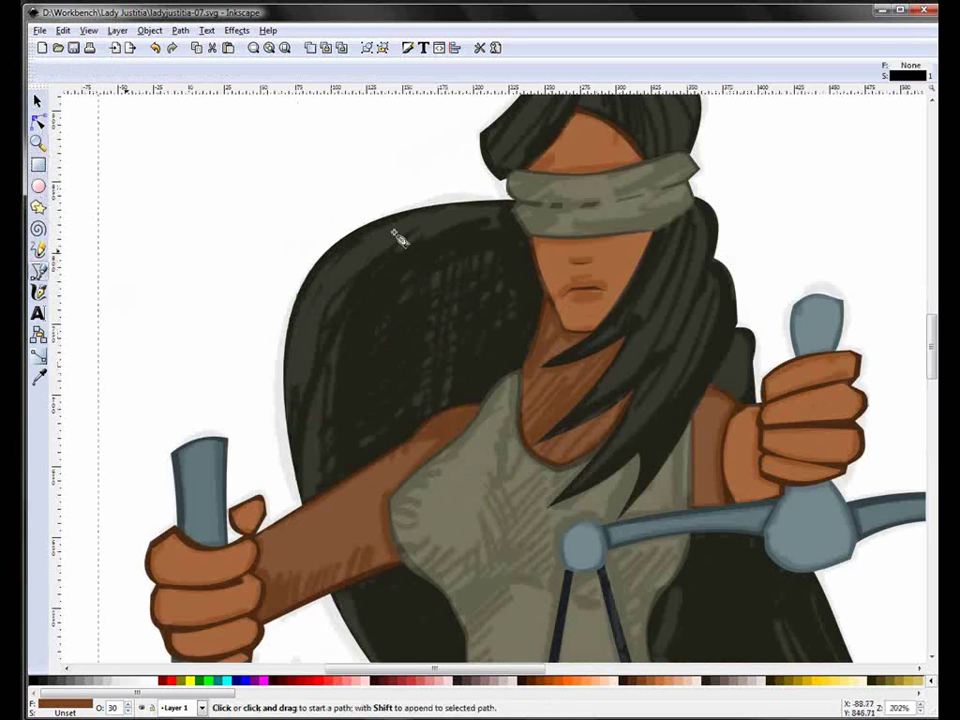
click(506, 212)
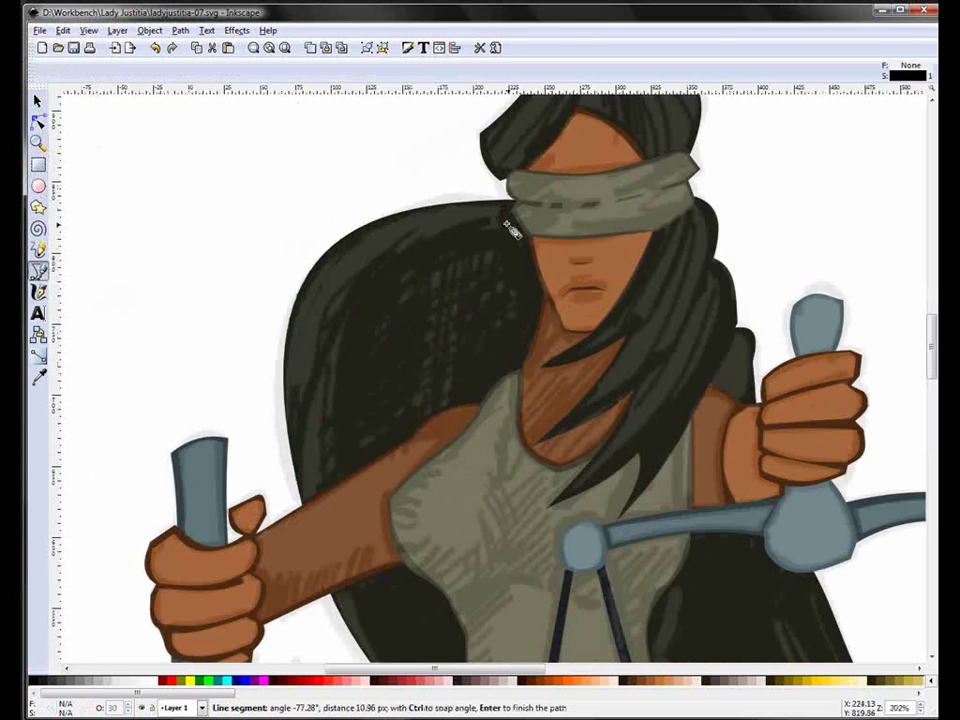
click(298, 452)
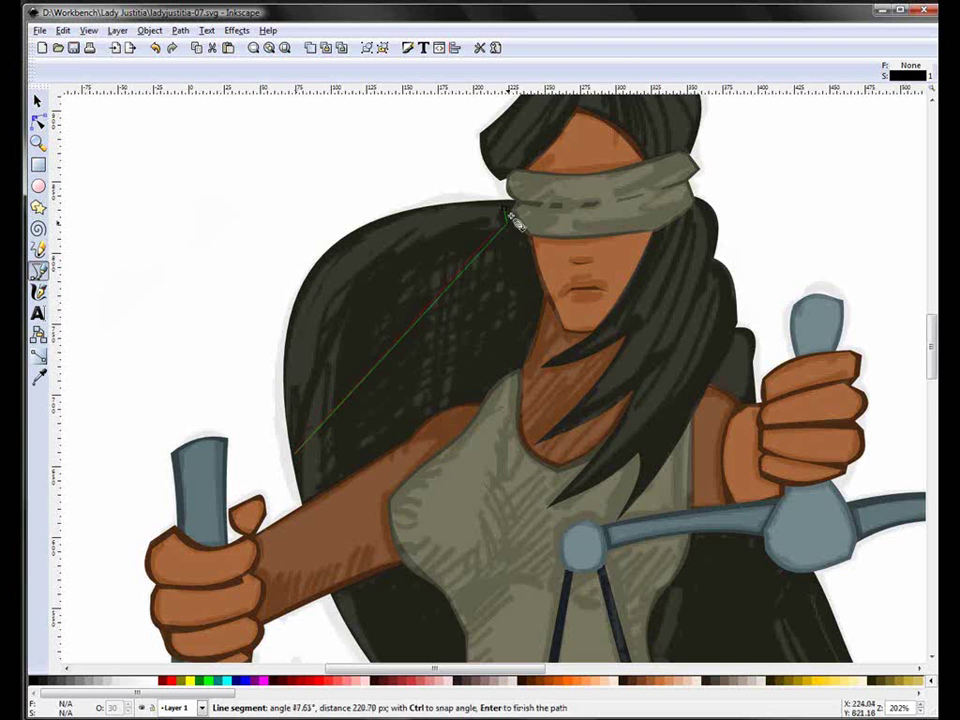
click(507, 213)
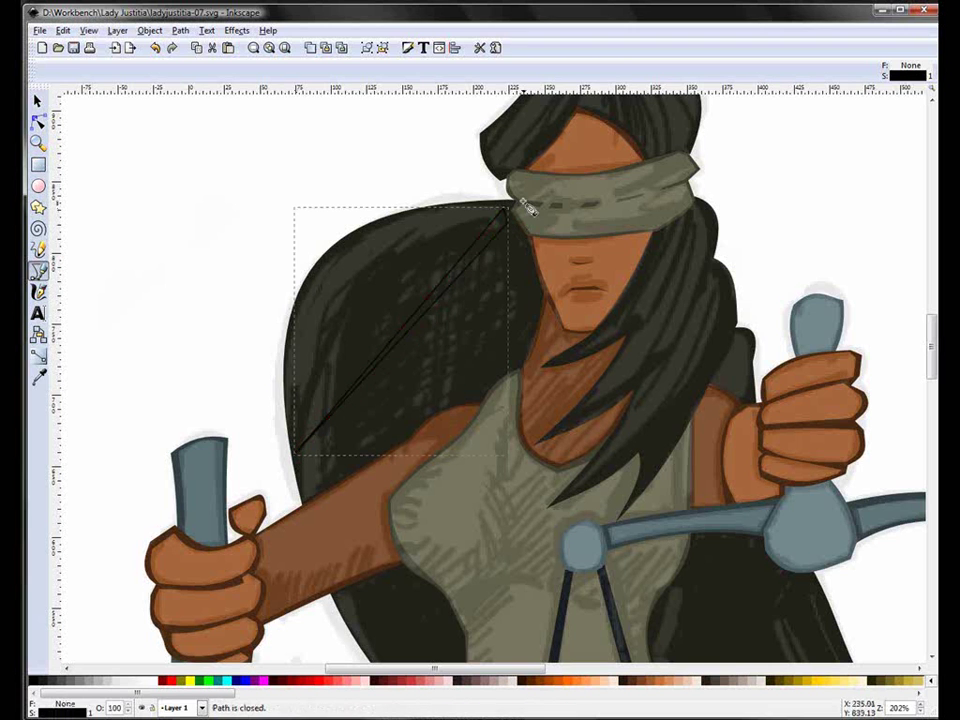
shift+click(161, 682)
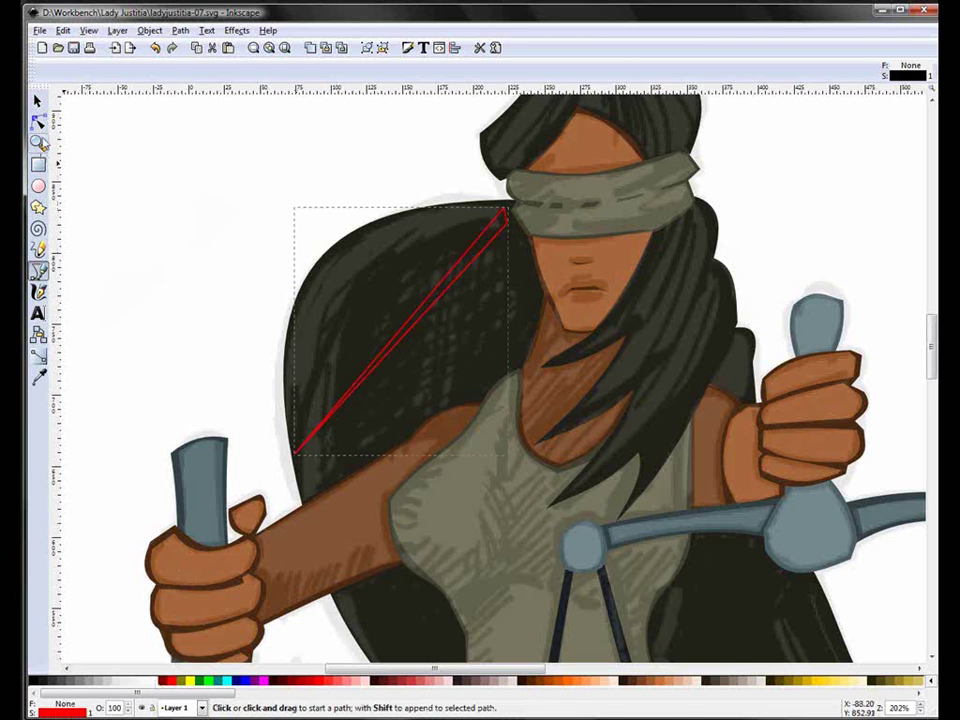
Step: Bend both long edges of the triangle into a curved, strand-like highlight along the hair
click(38, 121)
drag(412, 342, 336, 268)
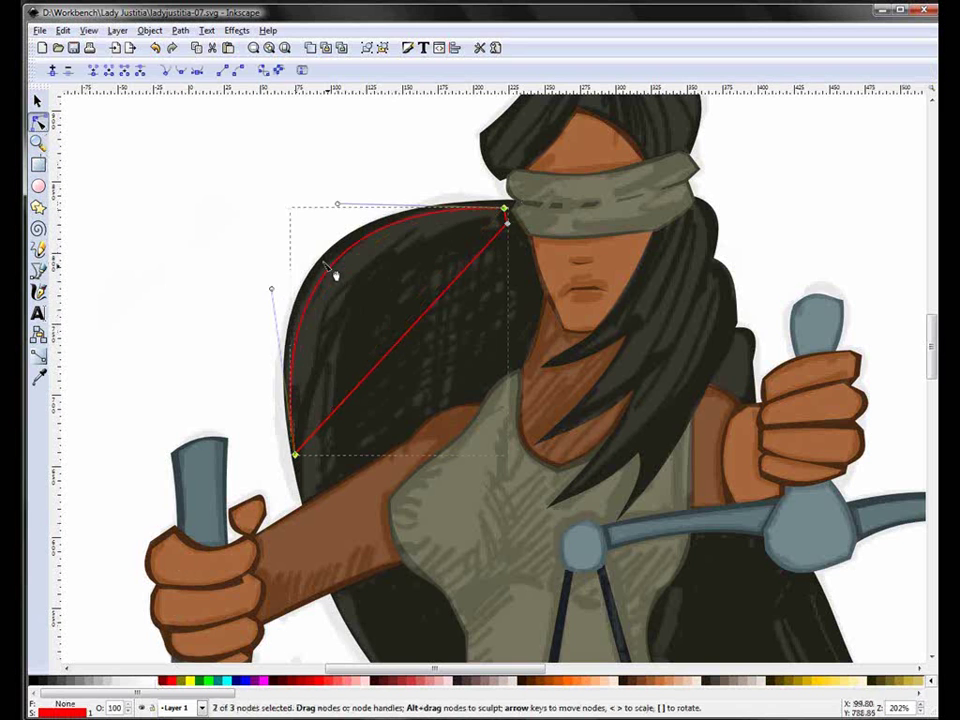
mouse_move(411, 335)
mouse_down()
mouse_move(349, 278)
mouse_move(356, 290)
mouse_up()
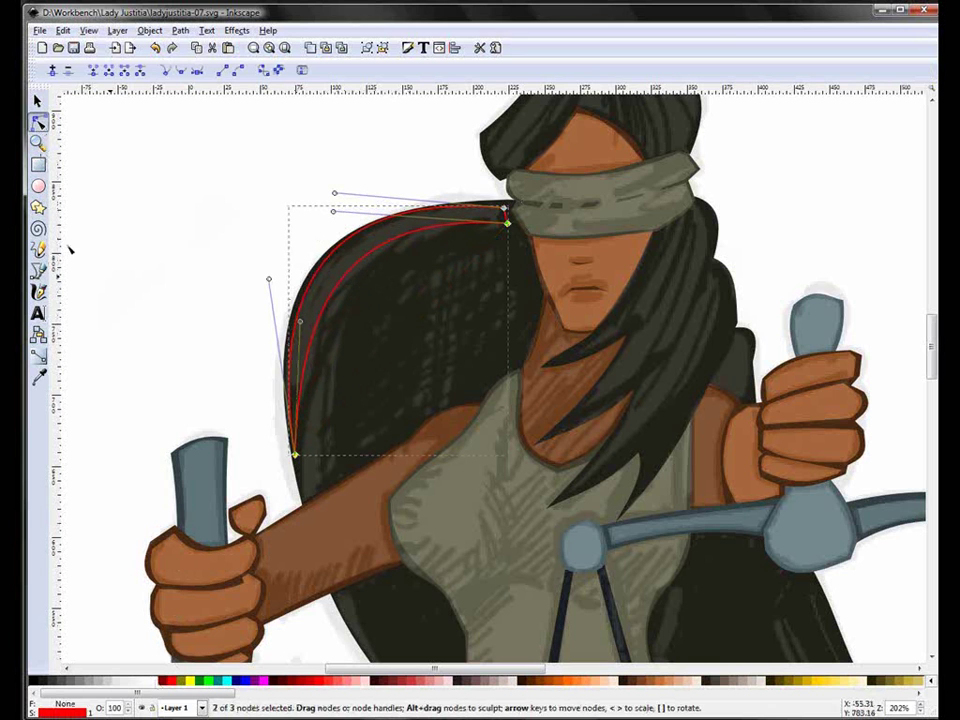
Step: Draw a small closed red-outlined shape lower on the hair's left edge
click(38, 270)
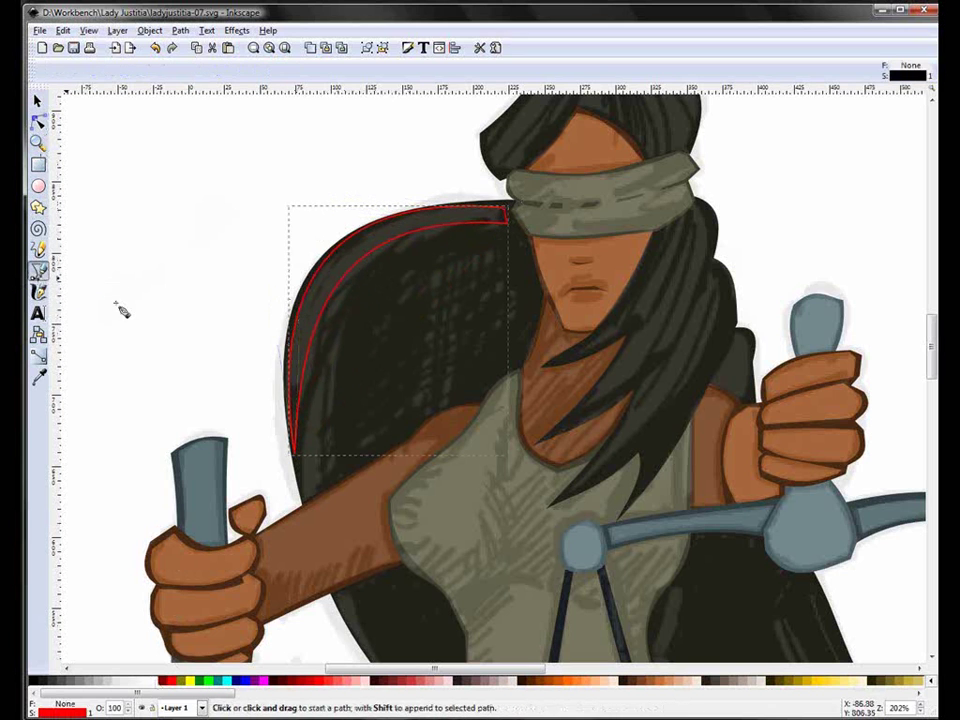
click(311, 505)
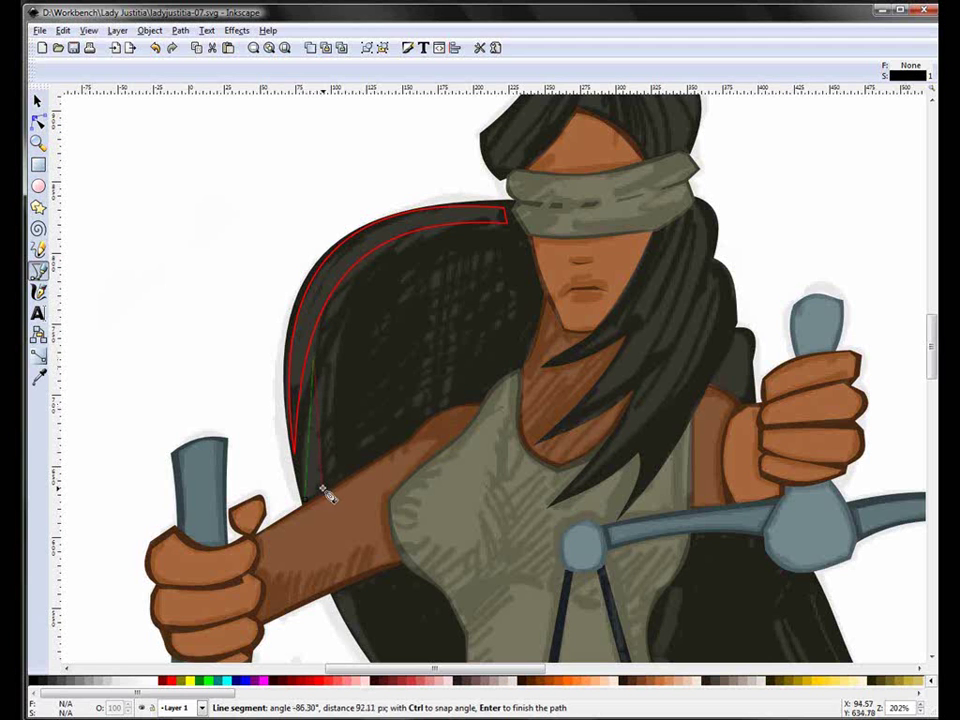
click(308, 500)
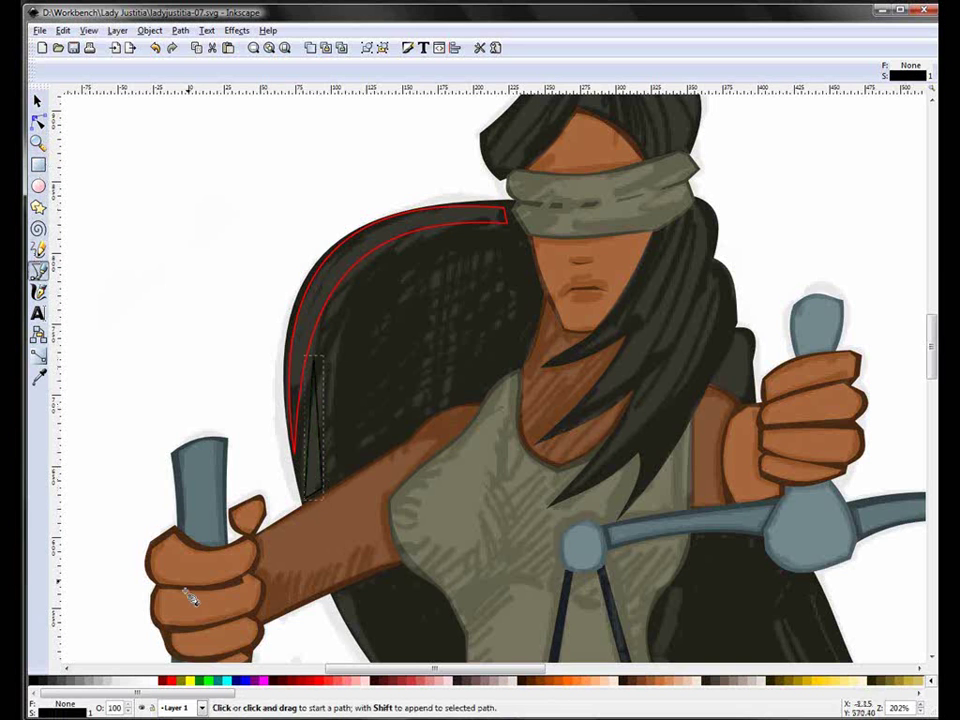
click(177, 681)
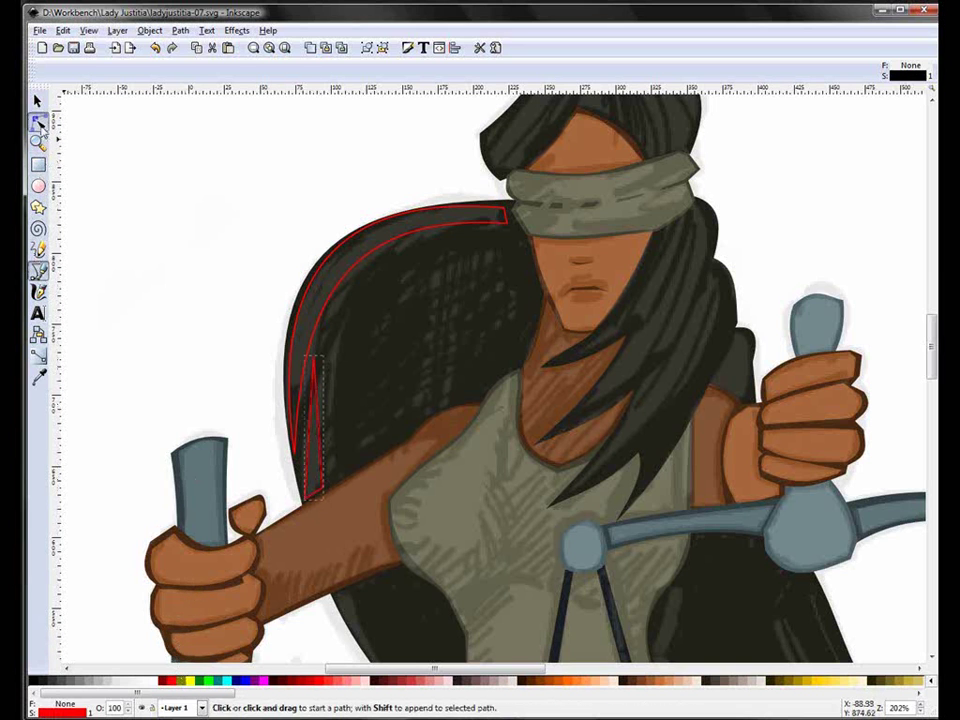
Step: Bow the shape's long edge into a curve and narrow its lower end into a pointed tip
click(38, 121)
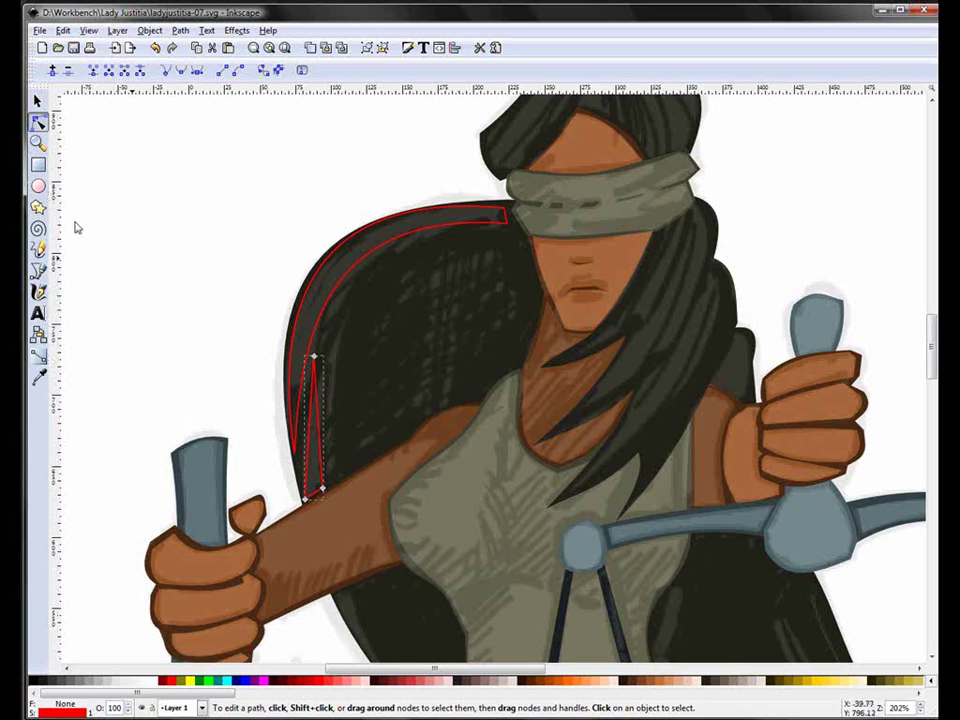
click(318, 440)
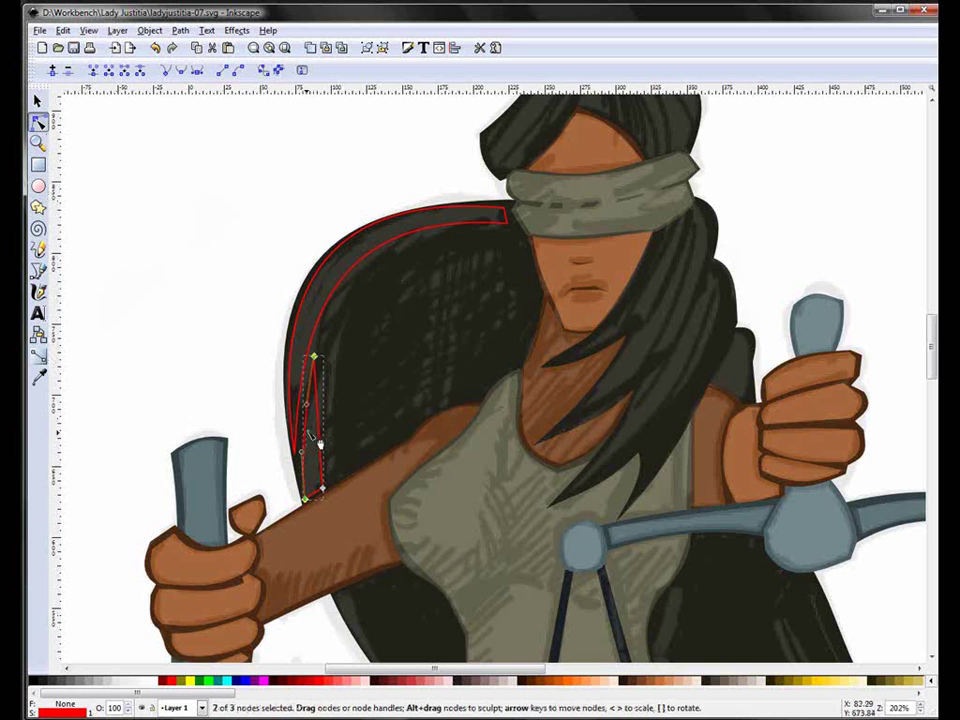
drag(319, 453, 327, 467)
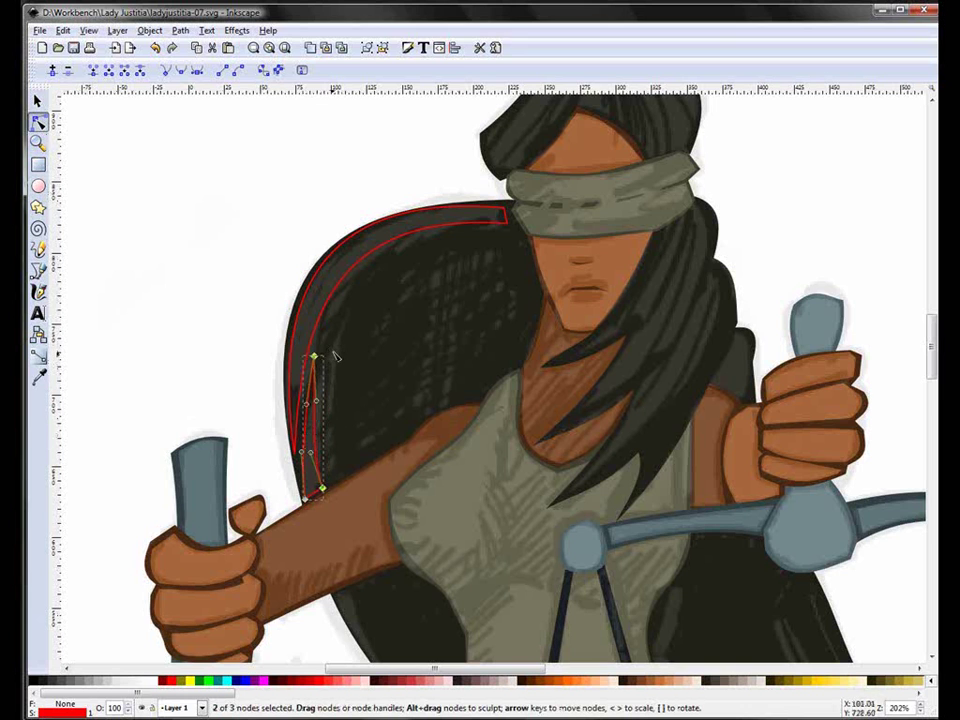
drag(326, 372, 325, 366)
click(320, 490)
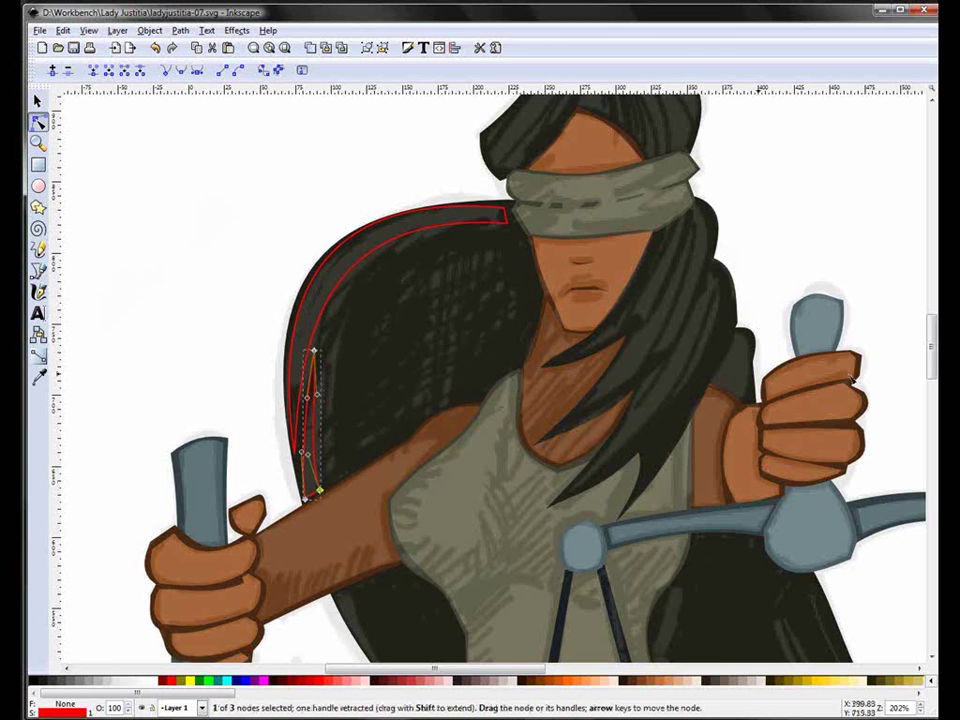
scroll(931, 362, down, 2)
scroll(925, 368, down, 2)
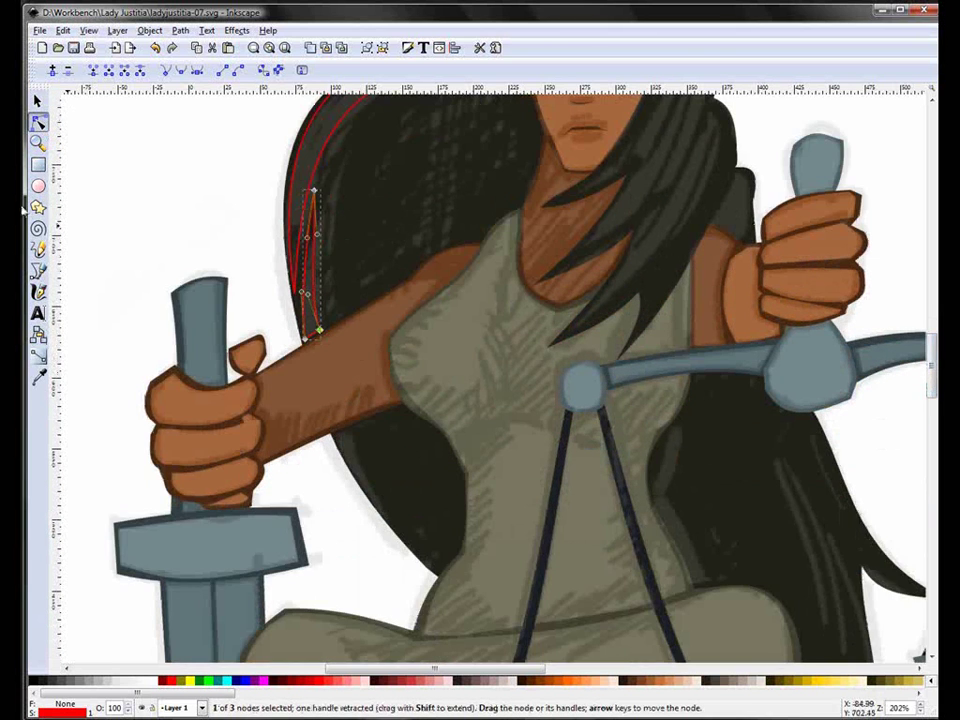
Step: Draw a third red-outlined strand below the arm and bow it to follow the hair
click(38, 270)
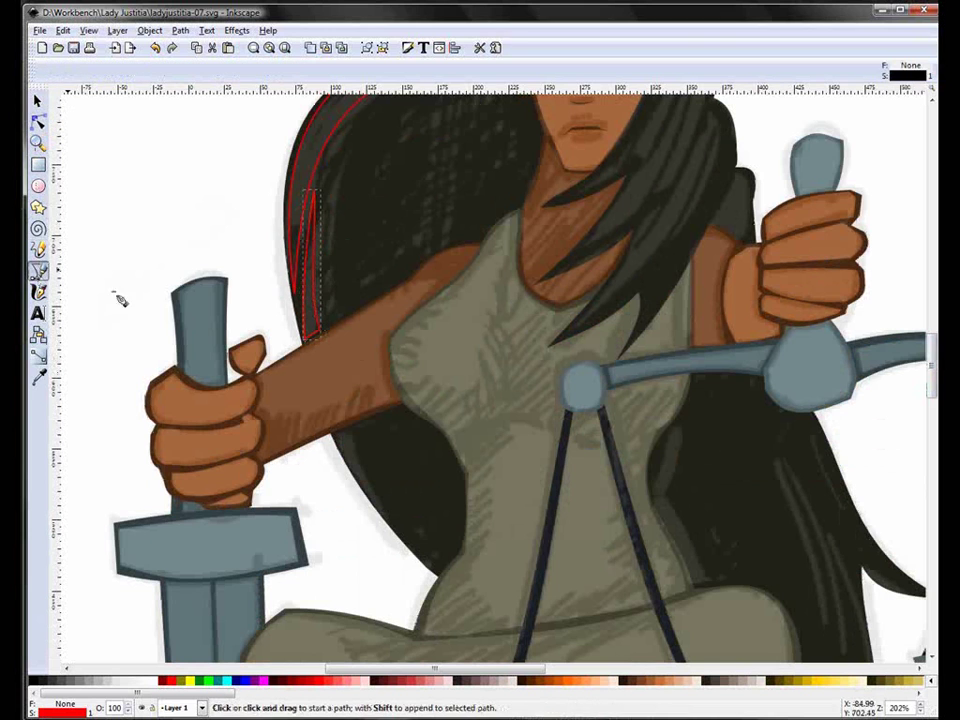
click(340, 442)
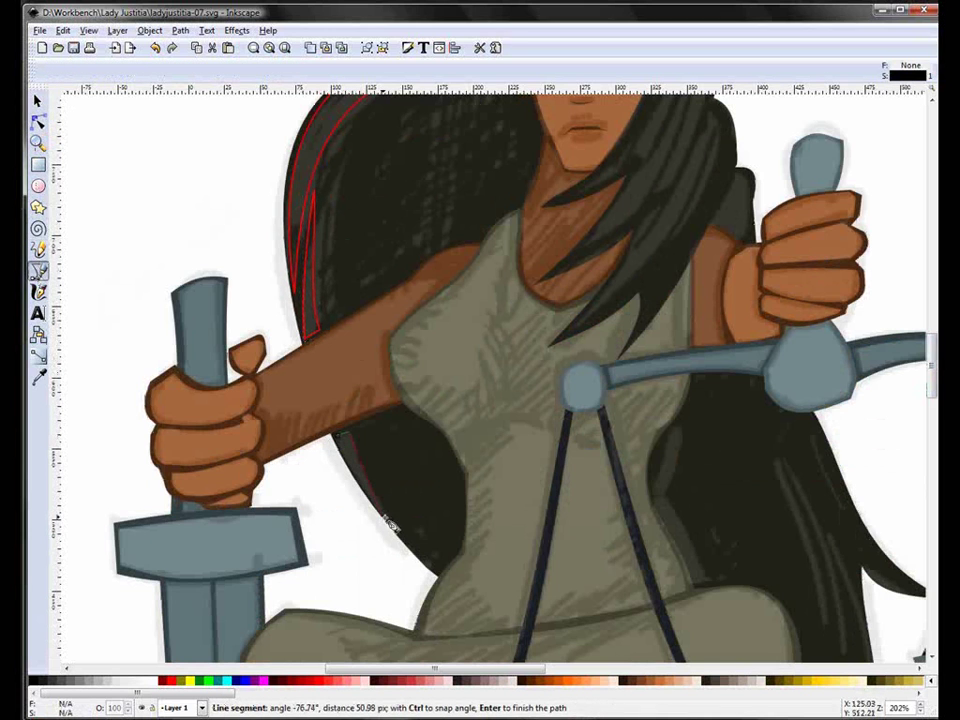
click(342, 442)
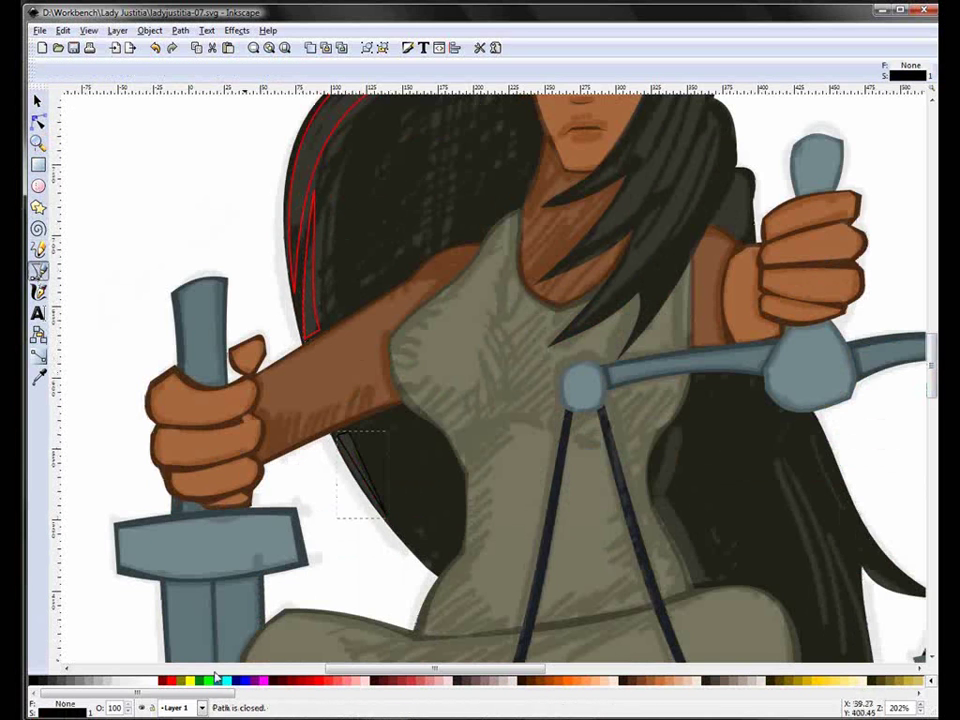
shift+click(173, 683)
click(38, 121)
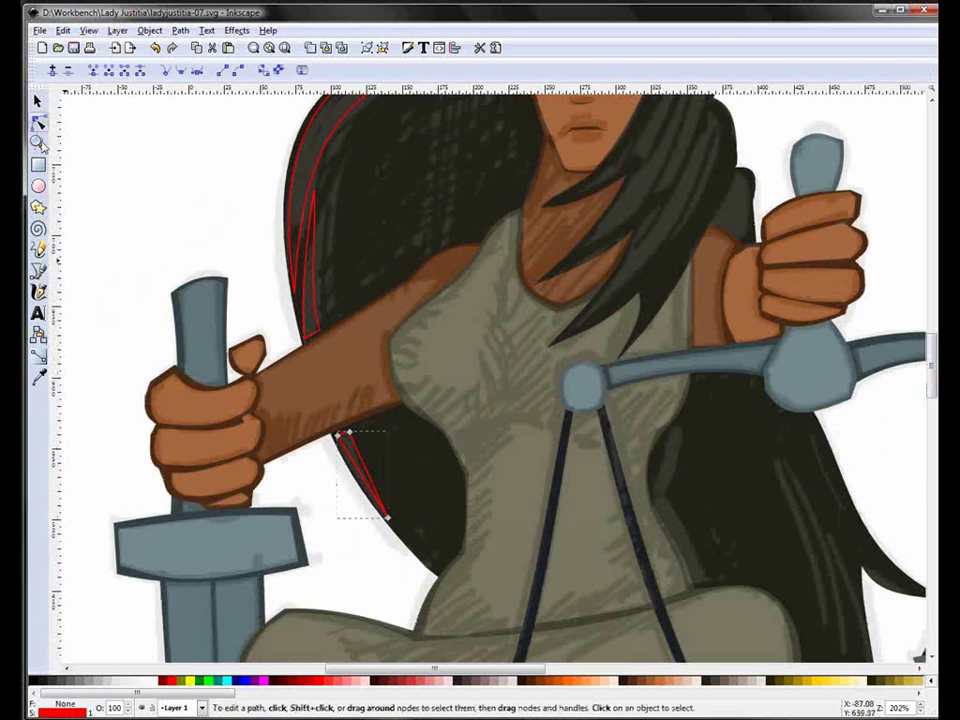
click(363, 480)
drag(363, 480, 370, 475)
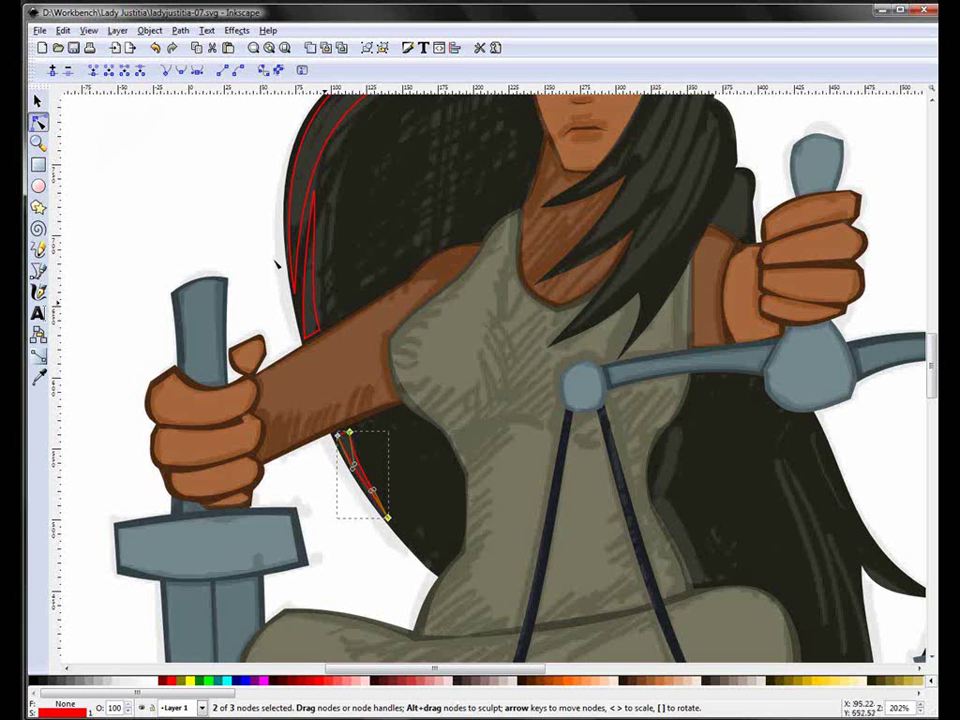
Step: Reshape and shorten the curve of the upper highlight strand
click(308, 272)
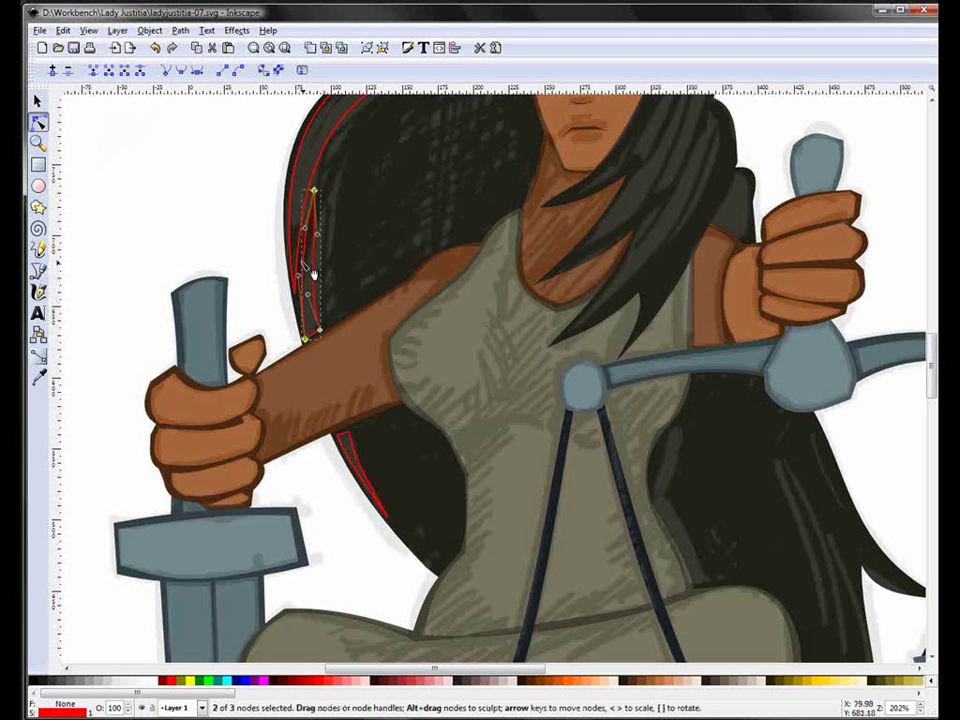
drag(308, 267, 328, 250)
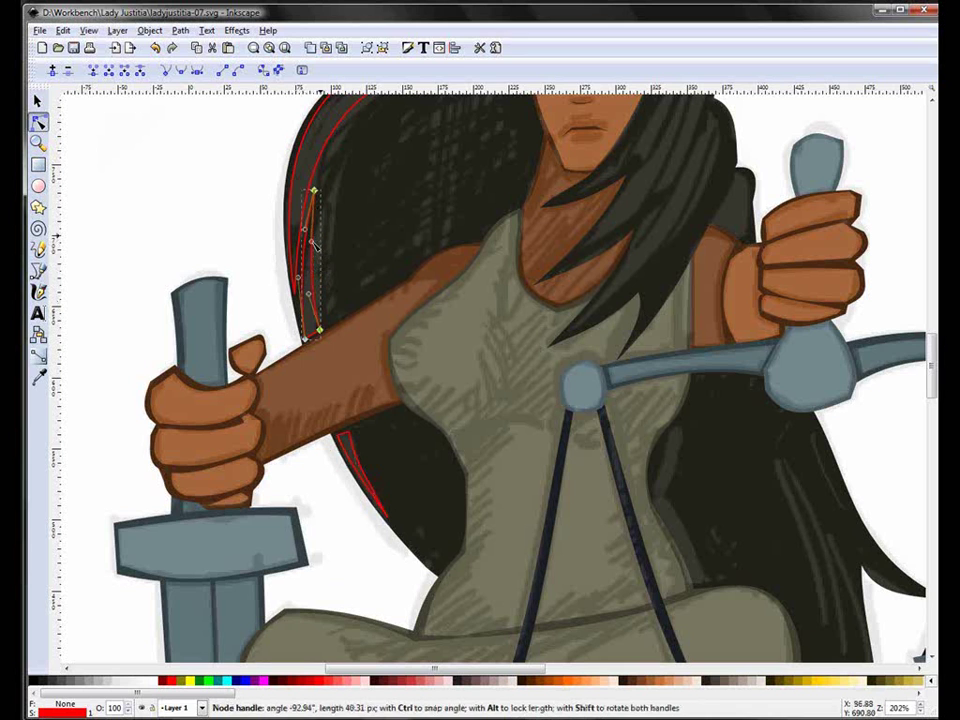
drag(320, 262, 315, 293)
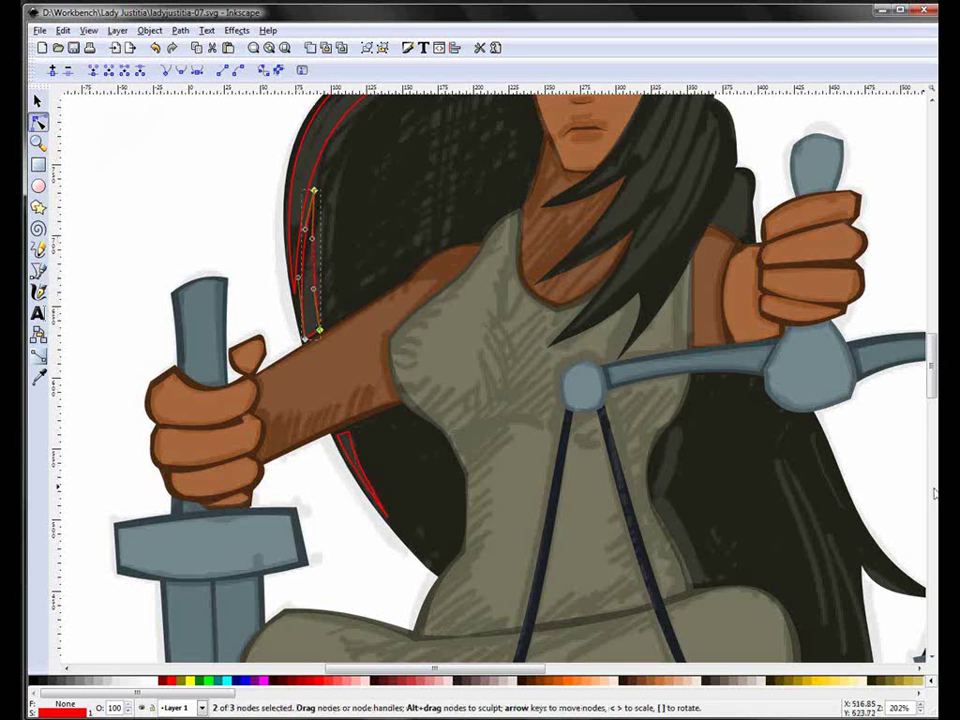
drag(932, 395, 932, 365)
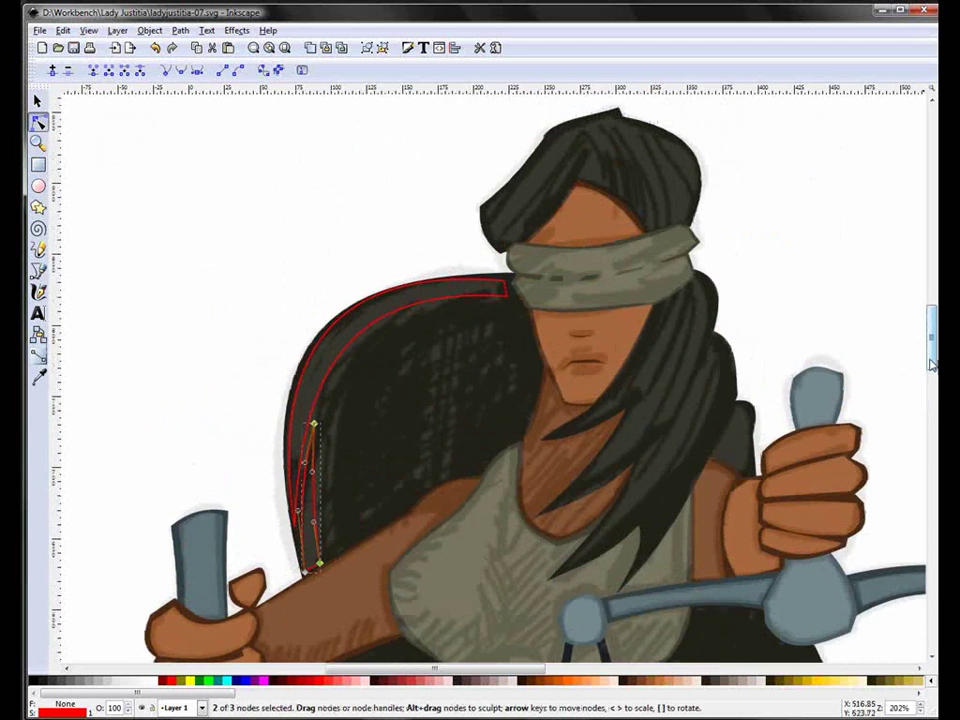
Step: Combine the three left-side hair strands into a single path with Ctrl+K
click(37, 101)
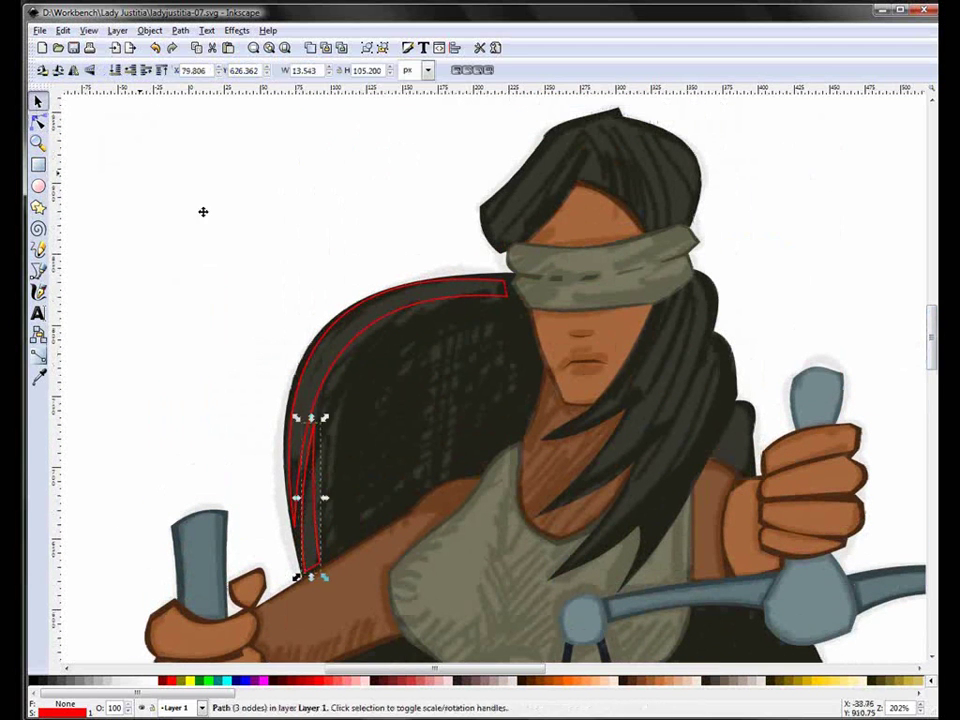
shift+click(349, 343)
drag(930, 340, 930, 376)
shift+click(345, 398)
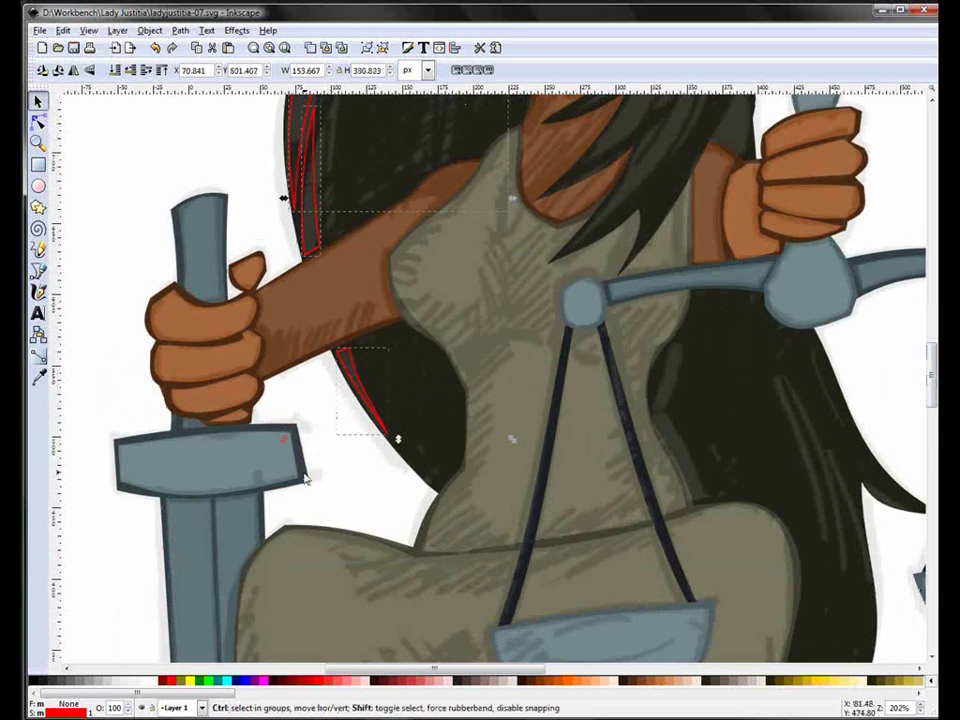
key(ctrl+k)
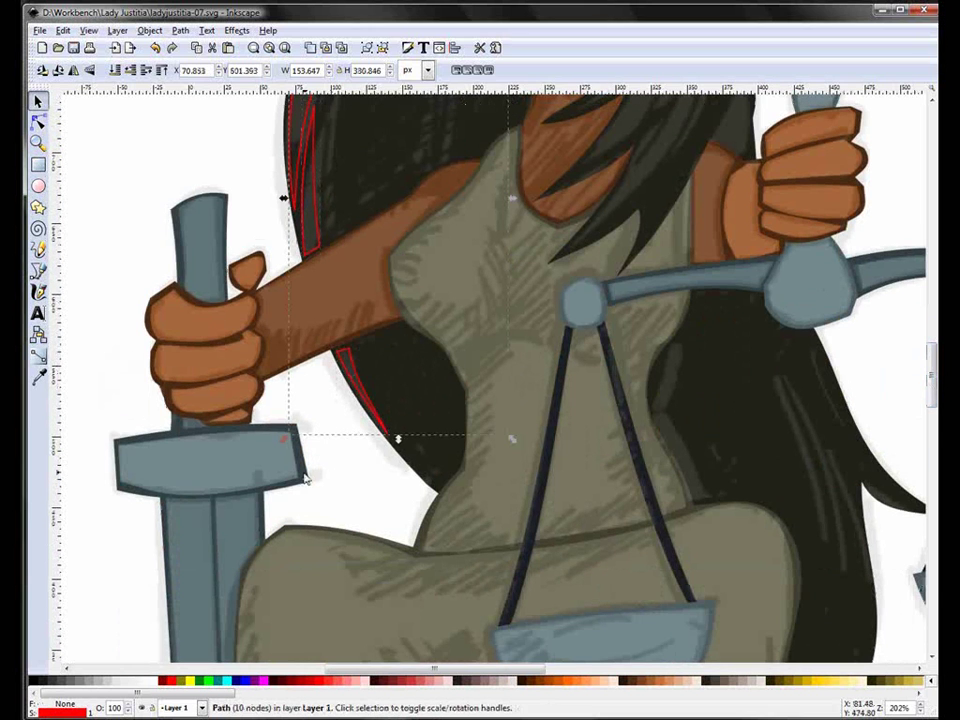
drag(930, 370, 930, 333)
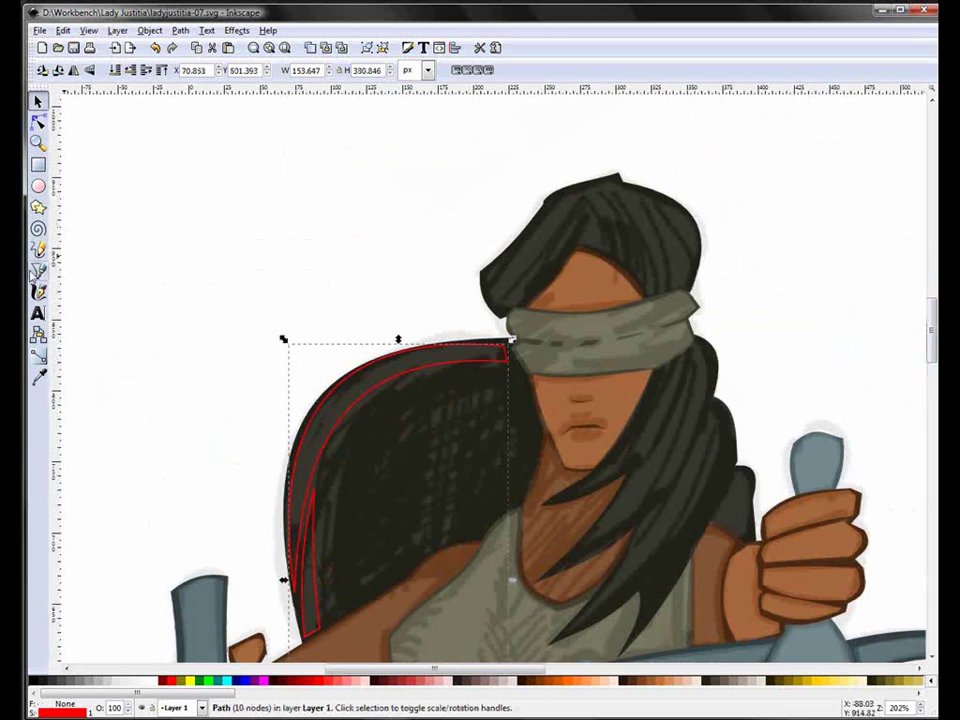
Step: Start a Bezier outline of the crown hair from the left edge to the blindfold's upper edge
click(38, 270)
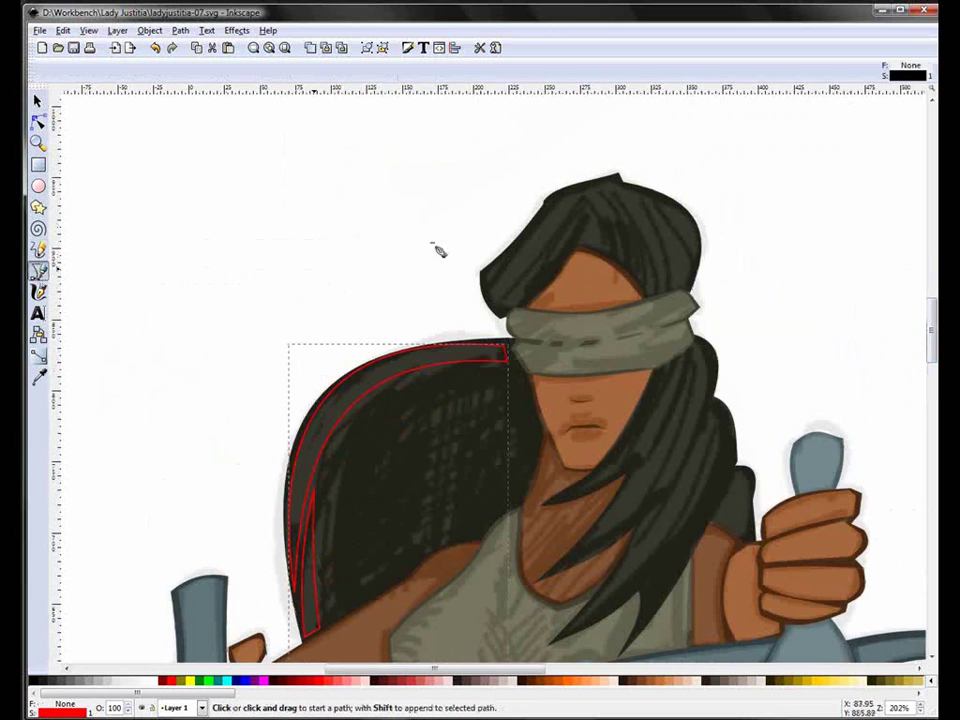
click(487, 284)
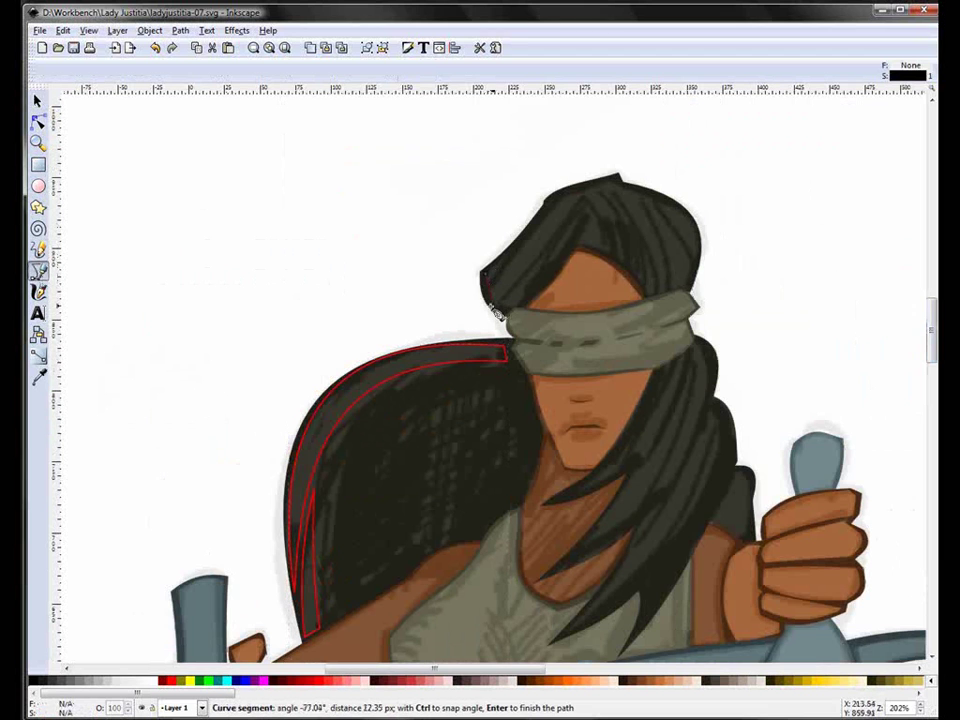
click(488, 290)
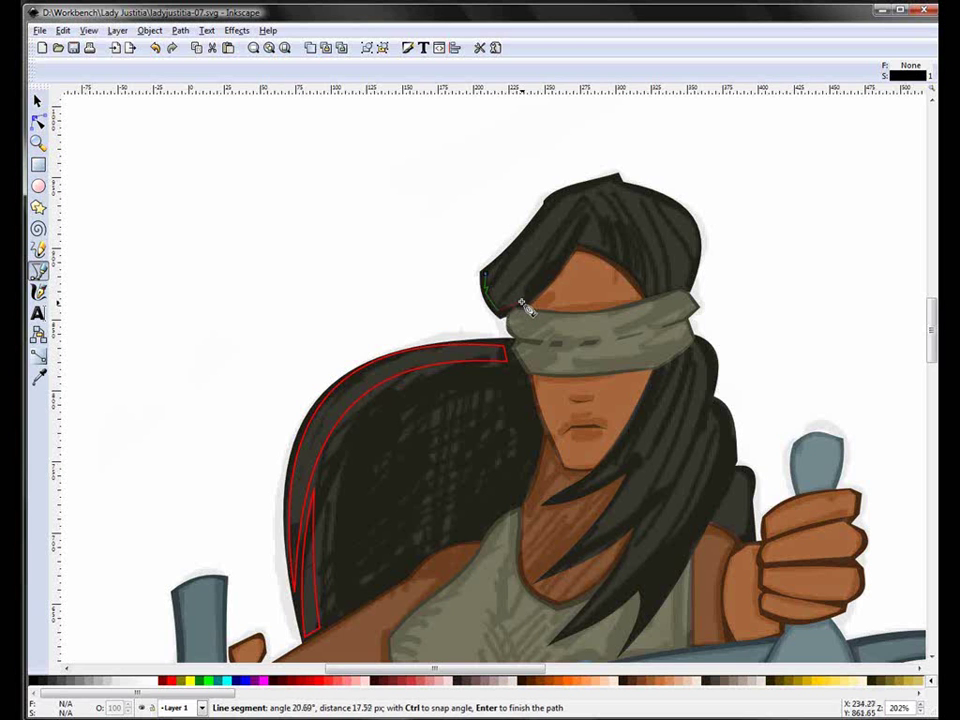
drag(521, 302, 550, 265)
click(589, 224)
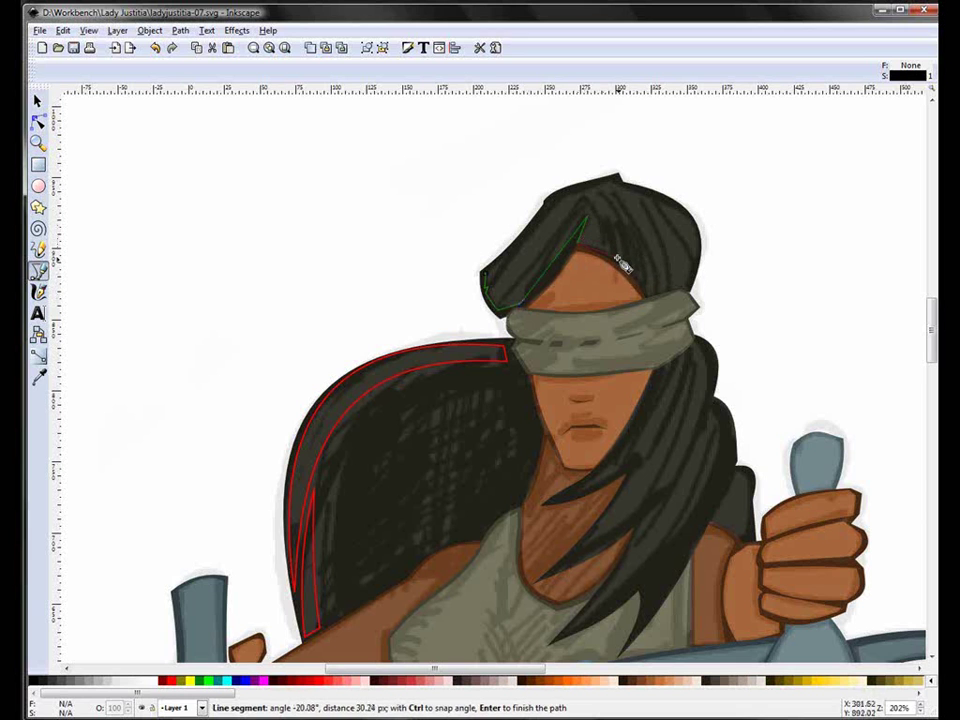
click(624, 263)
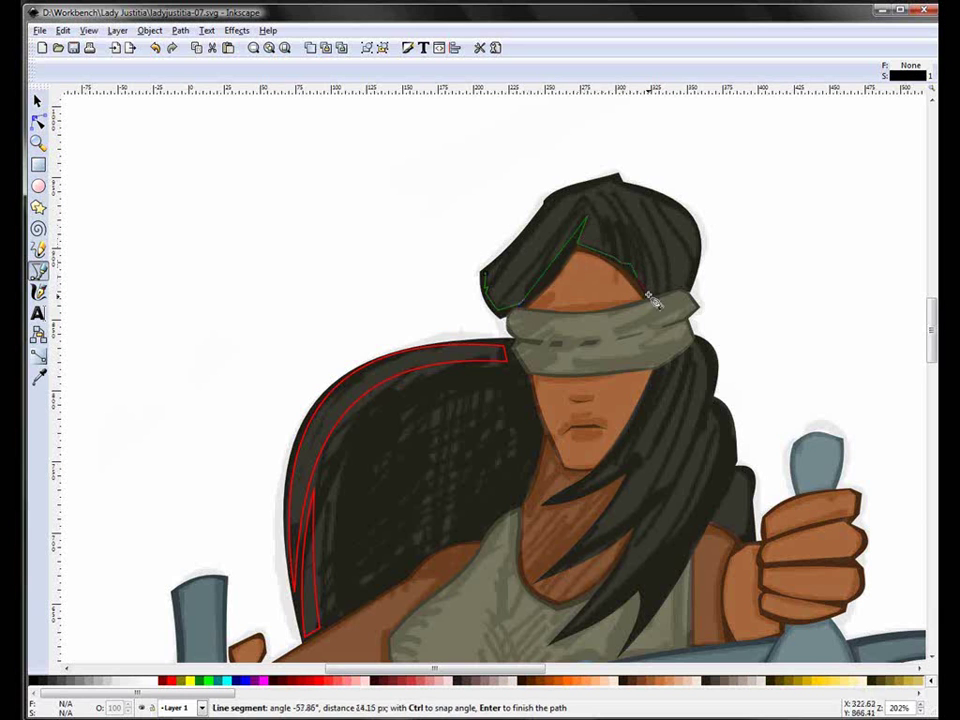
click(642, 292)
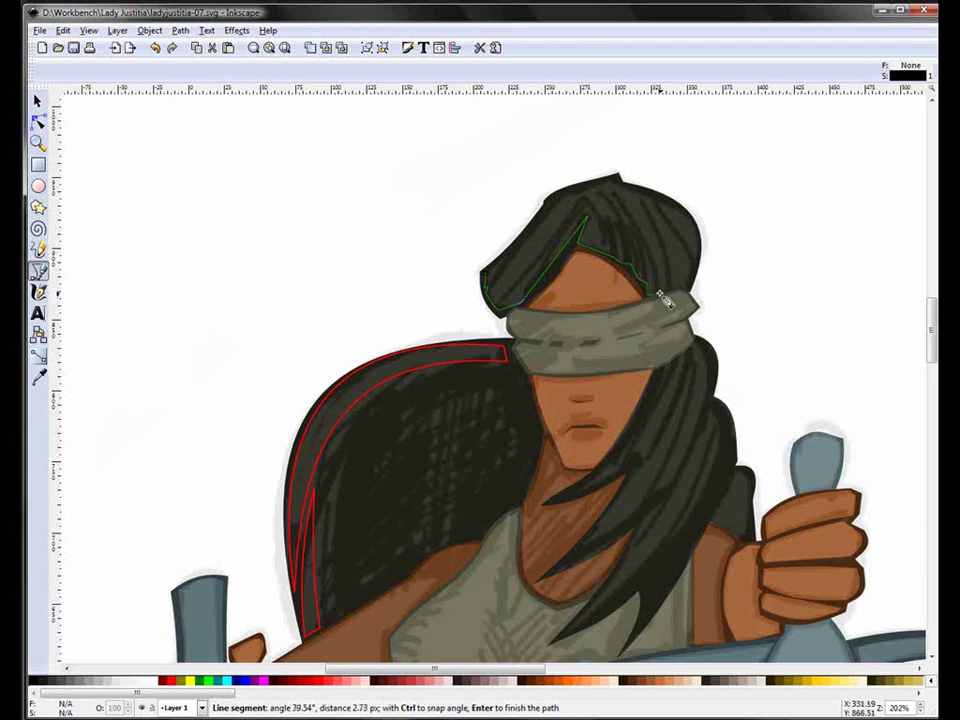
Step: Trace the outline up the right side and across the top, close it, and stroke it red
click(691, 294)
click(681, 246)
click(654, 214)
click(620, 186)
click(548, 196)
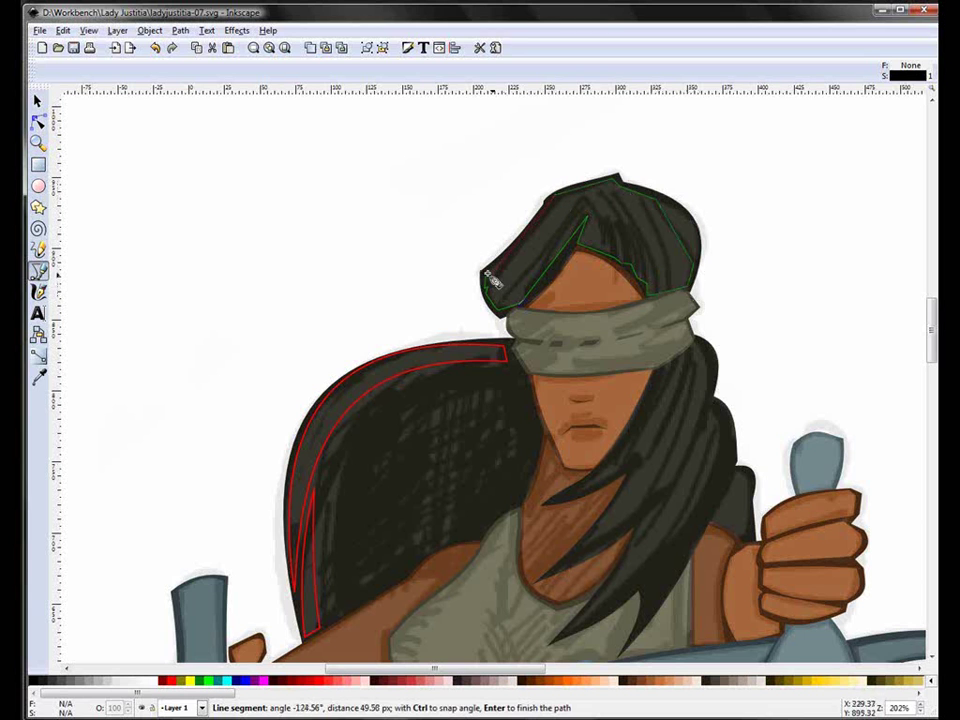
click(492, 277)
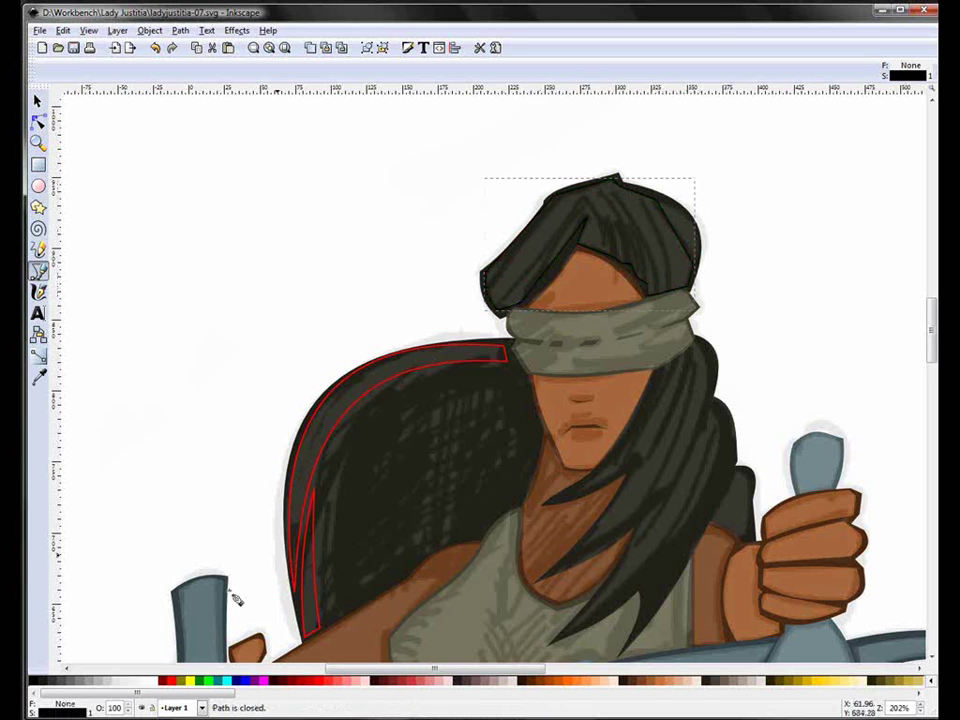
shift+click(168, 681)
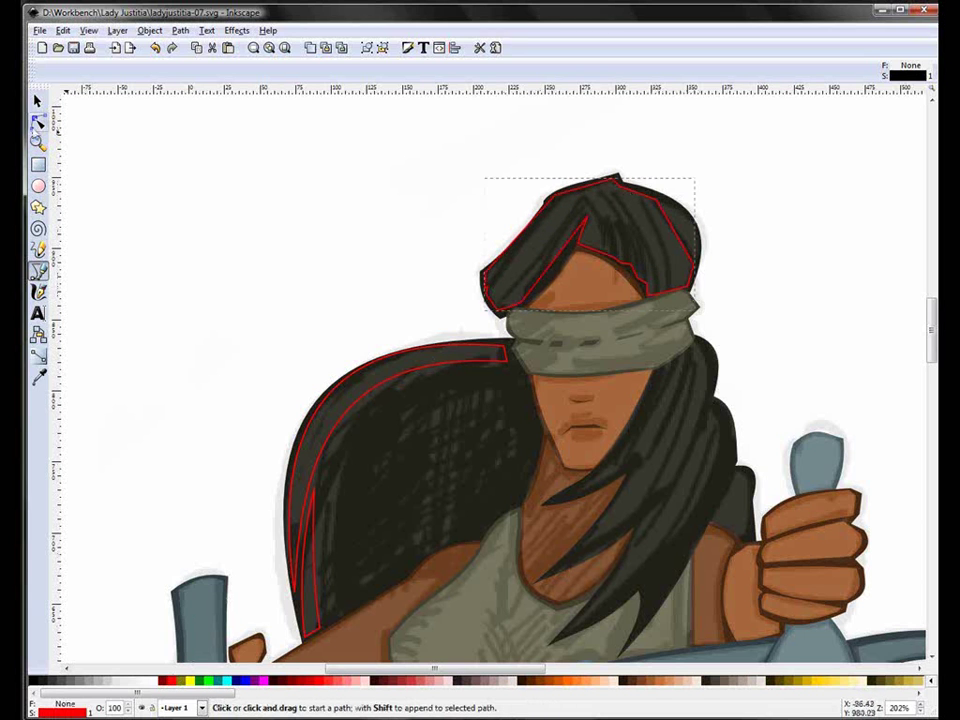
Step: Delete a right-side node from the crown outline and bulge its right edge into a smooth arc
click(38, 121)
click(694, 291)
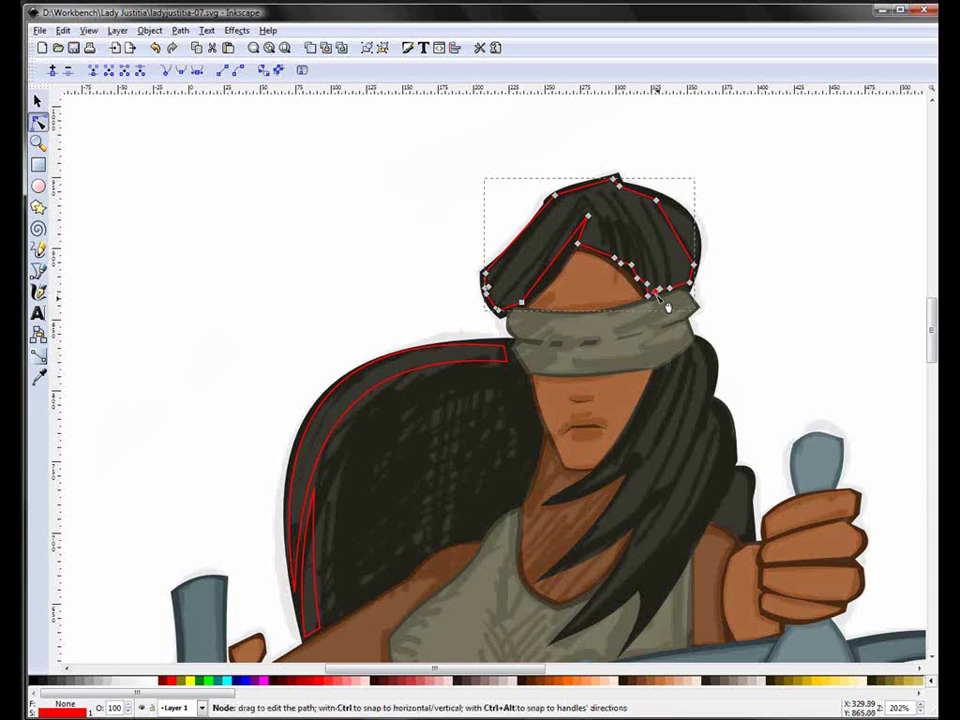
drag(697, 250, 688, 222)
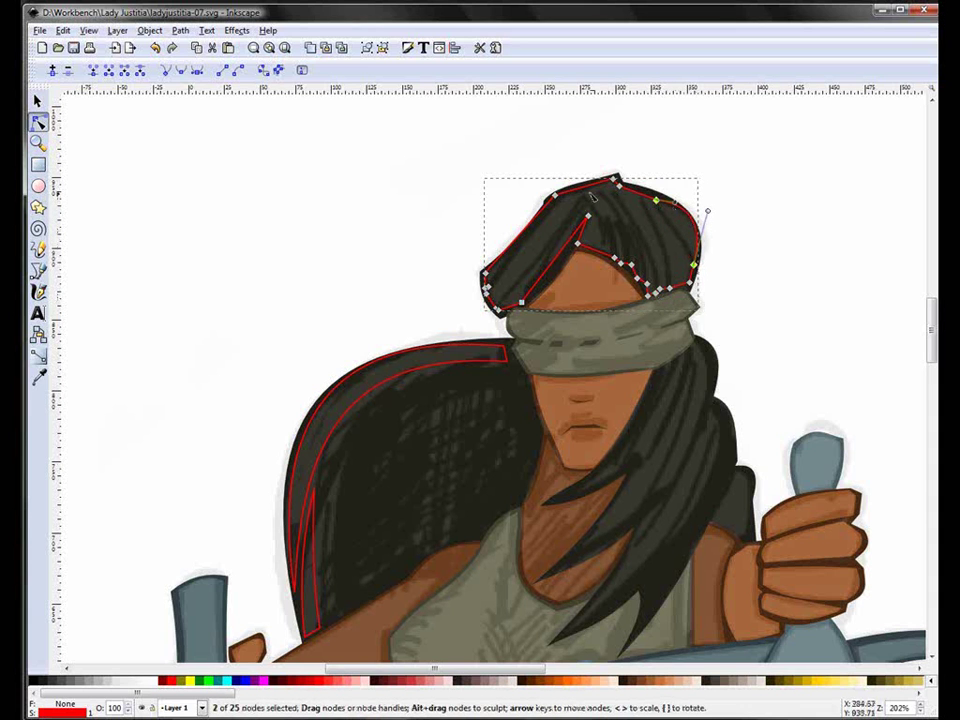
ctrl+alt+click(680, 220)
drag(680, 220, 692, 216)
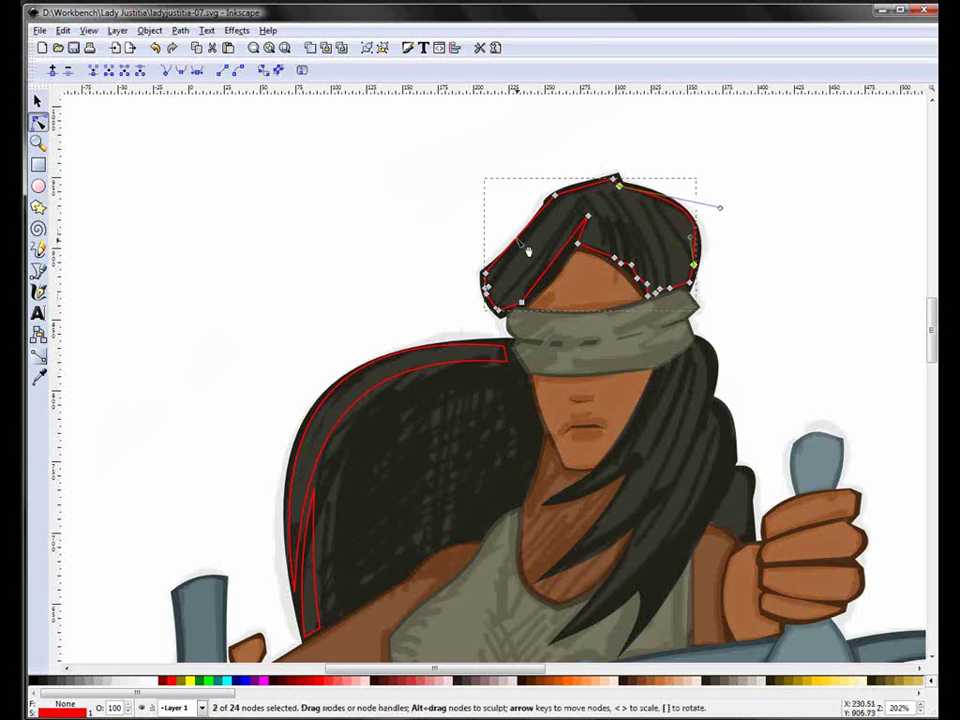
click(562, 288)
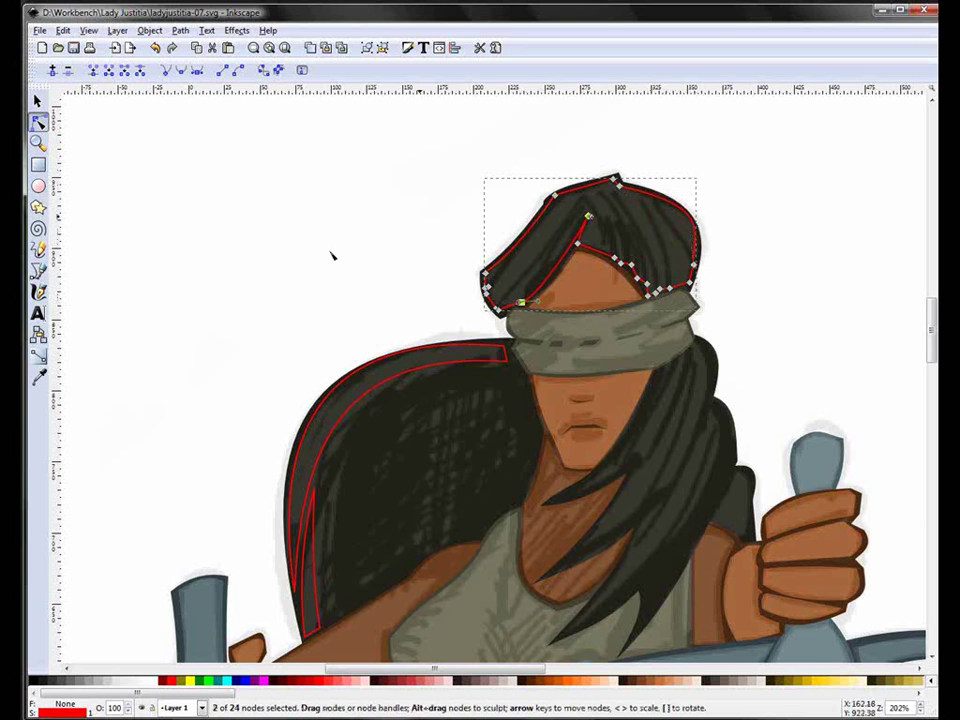
click(38, 270)
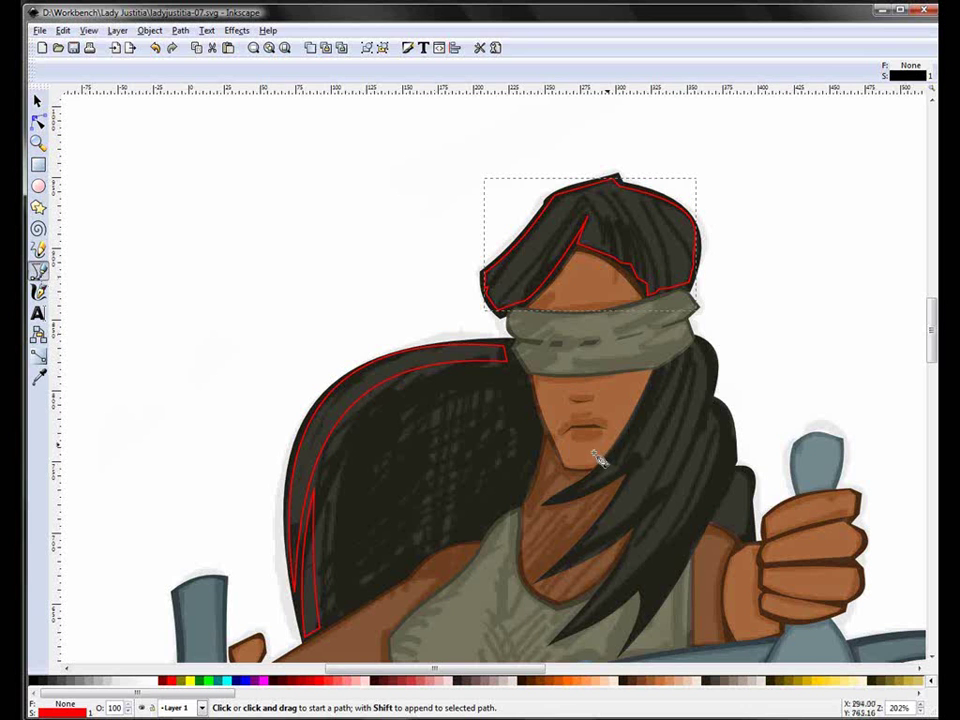
Step: Draw a red-outlined triangle strand below the blindfold and curve its long side
click(559, 506)
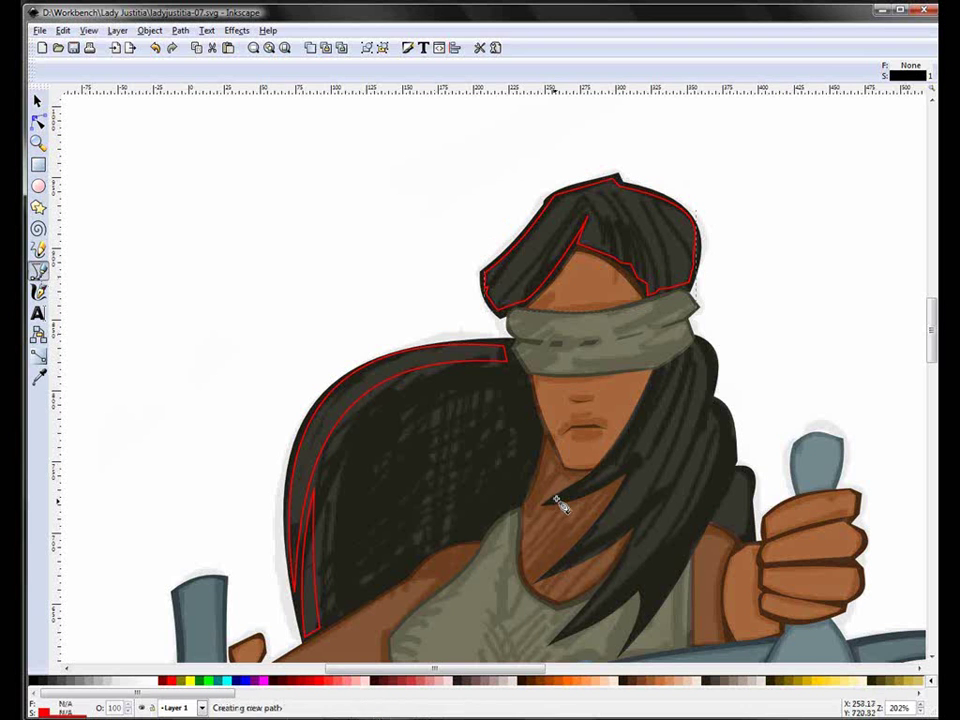
click(686, 362)
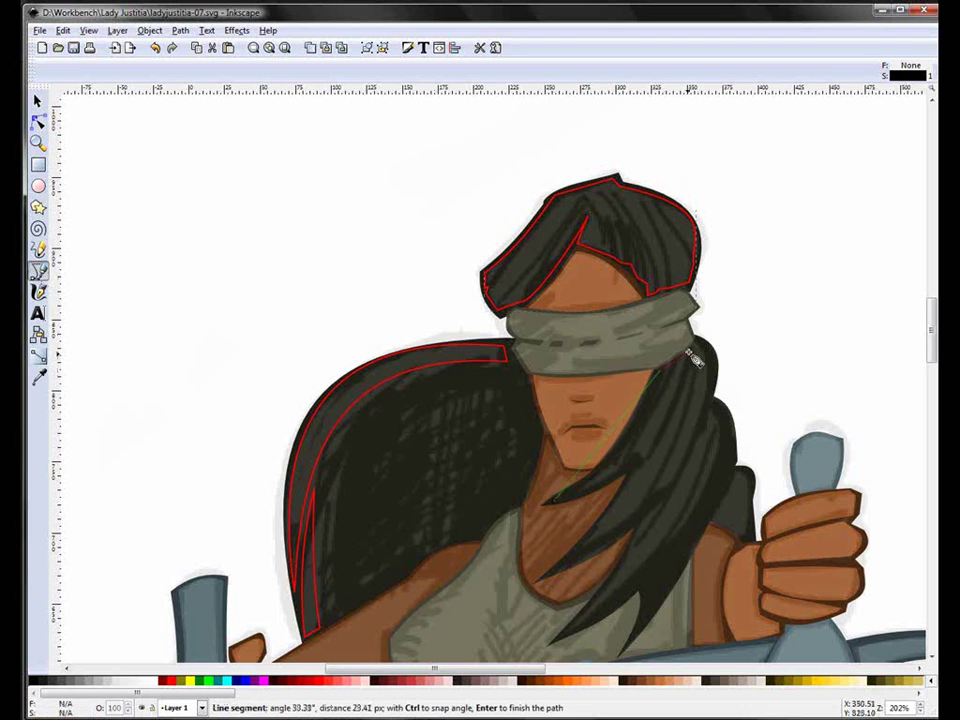
click(557, 505)
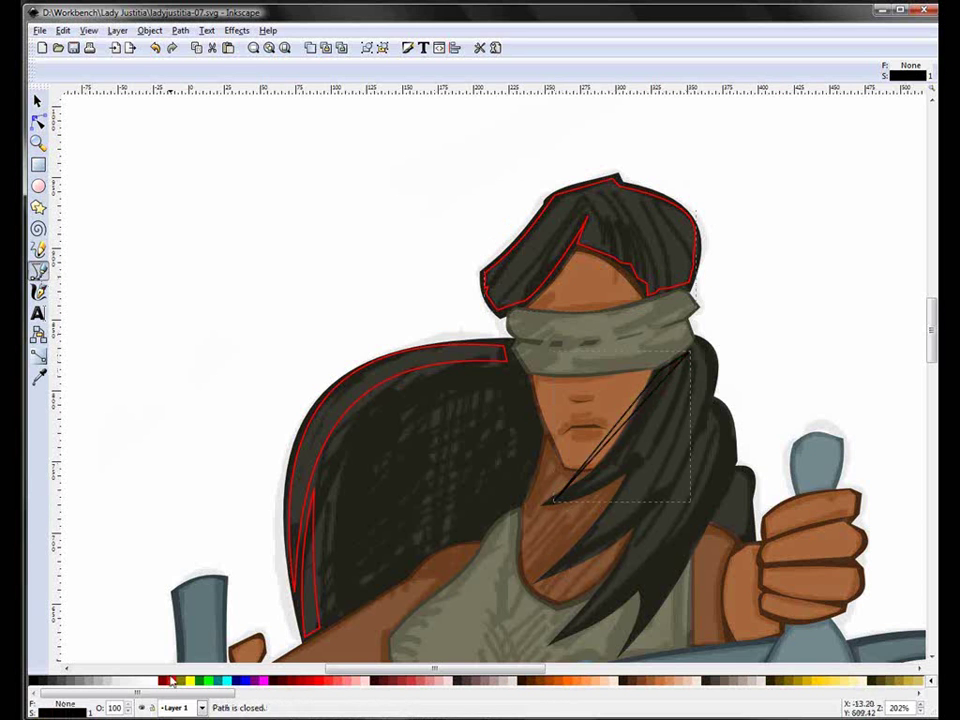
shift+click(172, 681)
click(38, 122)
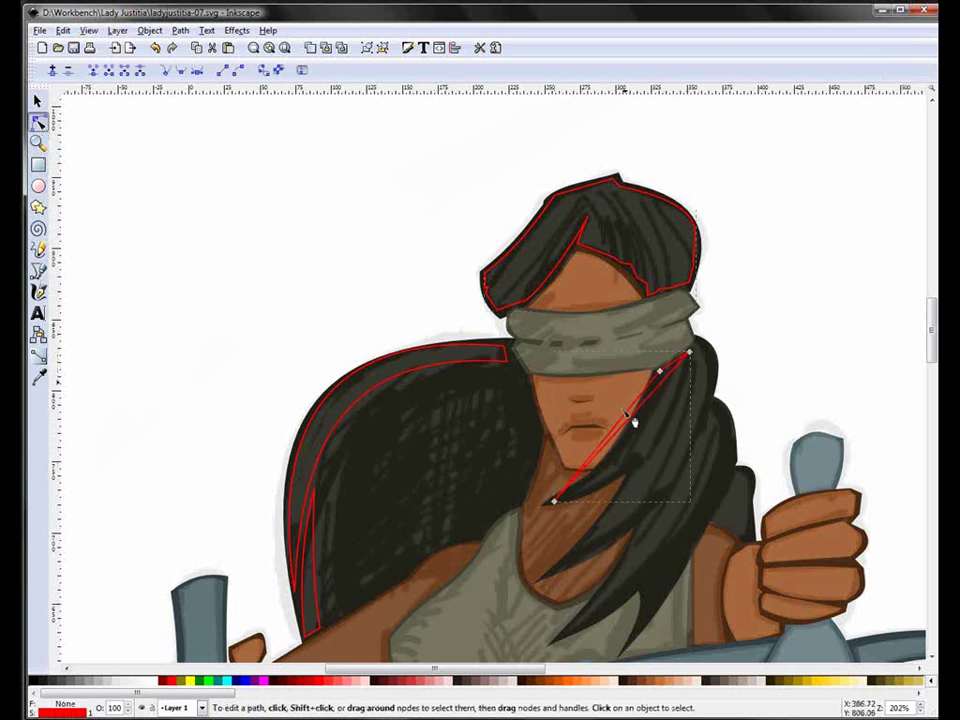
mouse_move(636, 425)
mouse_down()
mouse_move(663, 457)
mouse_move(636, 458)
mouse_up()
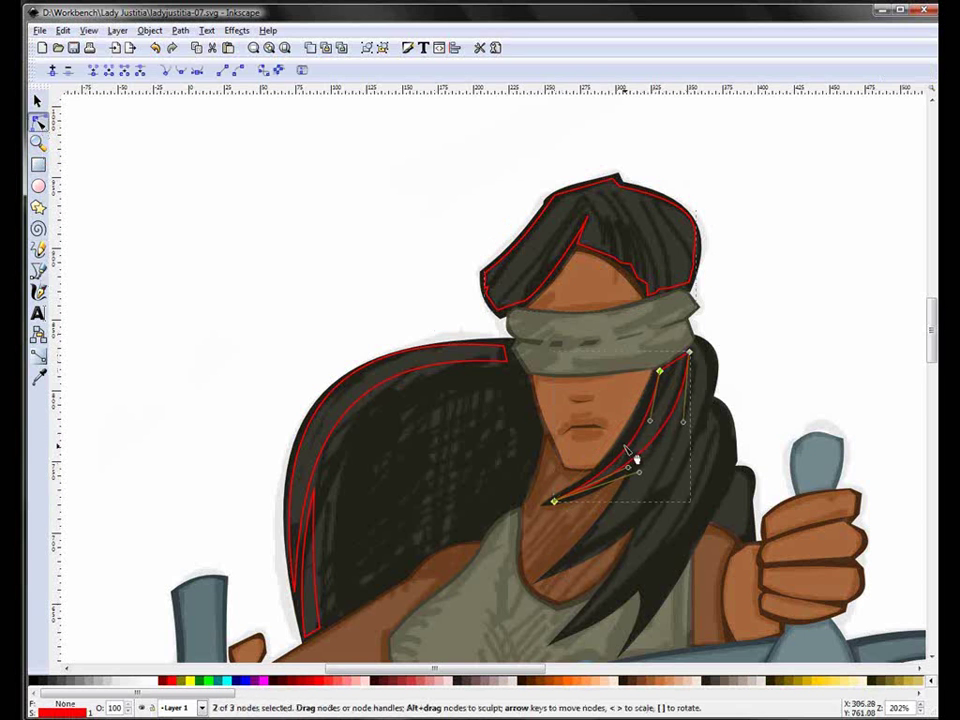
Step: Draw a second red-outlined strand from the blindfold toward the collar and bend its edges into curves
key(b)
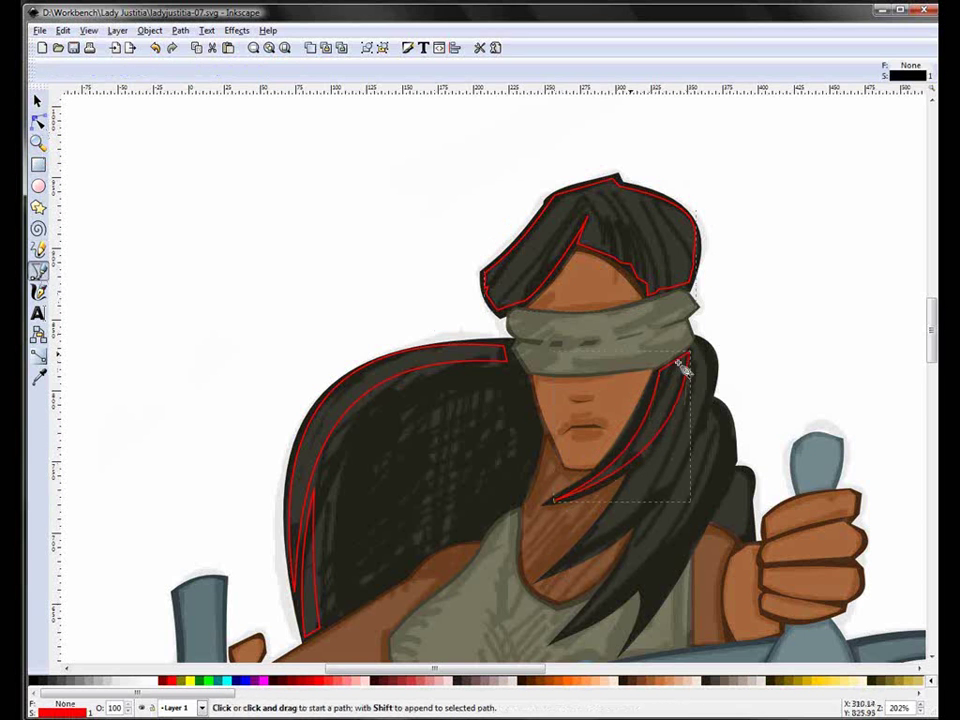
click(692, 352)
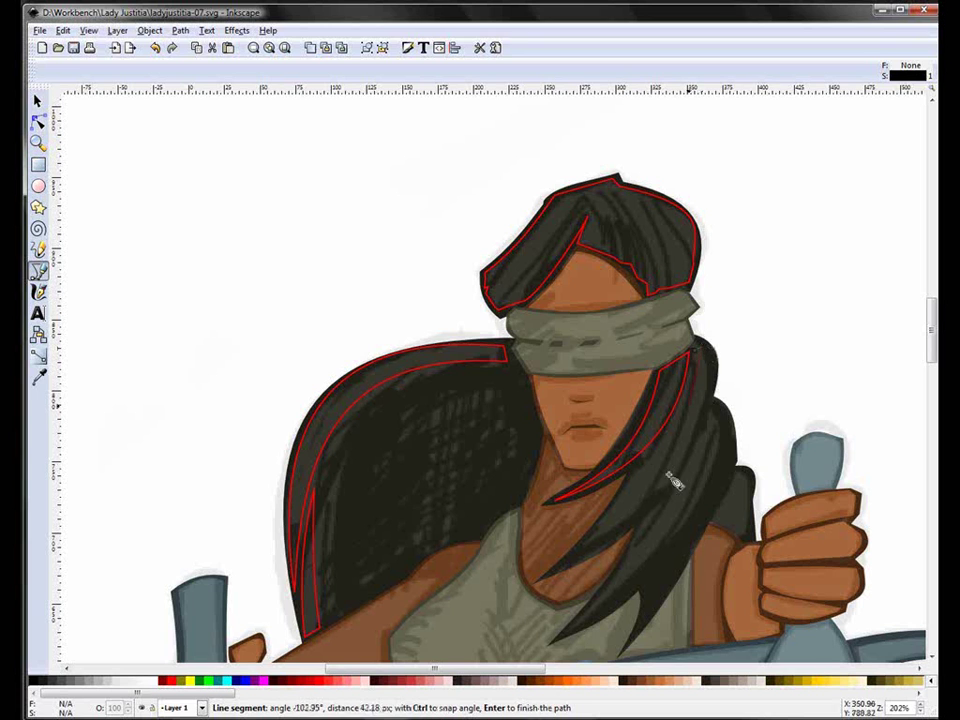
click(555, 571)
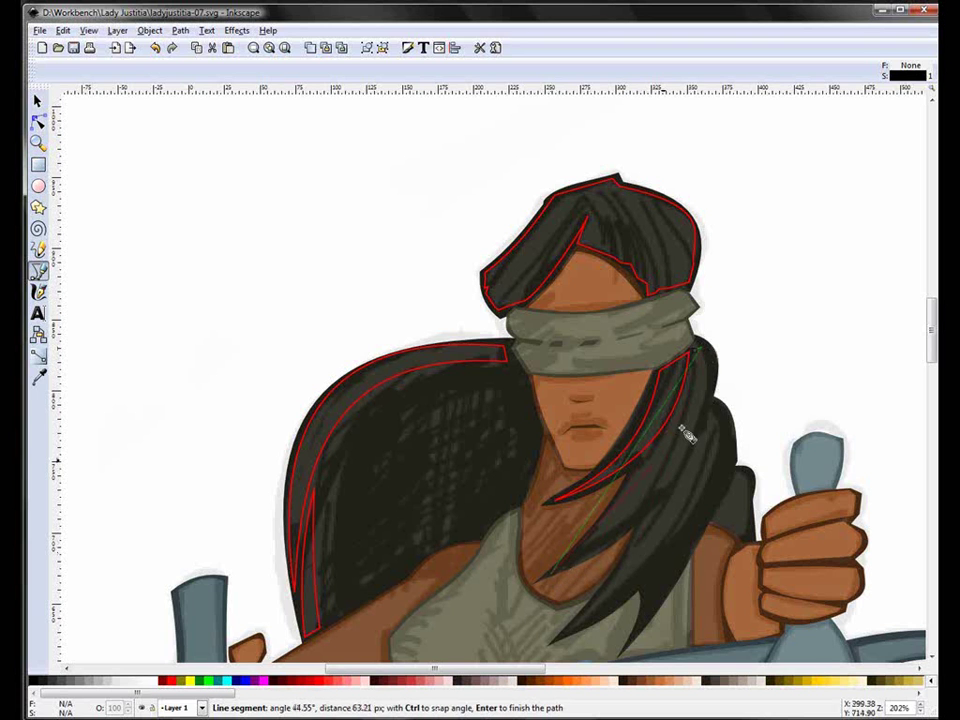
click(695, 354)
shift+click(172, 680)
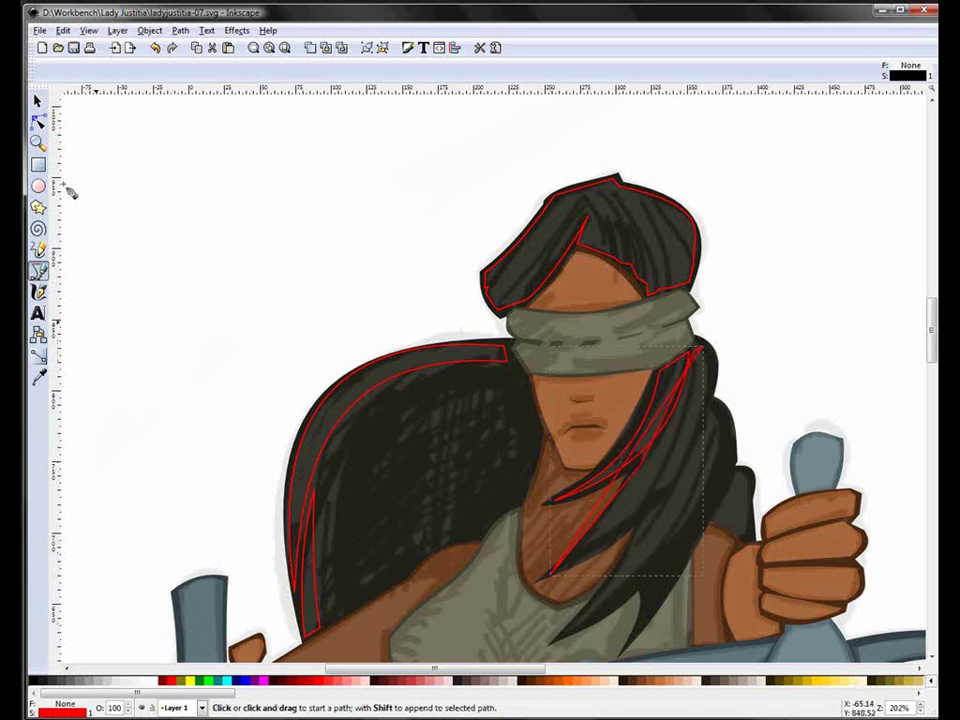
click(38, 121)
drag(648, 468, 684, 497)
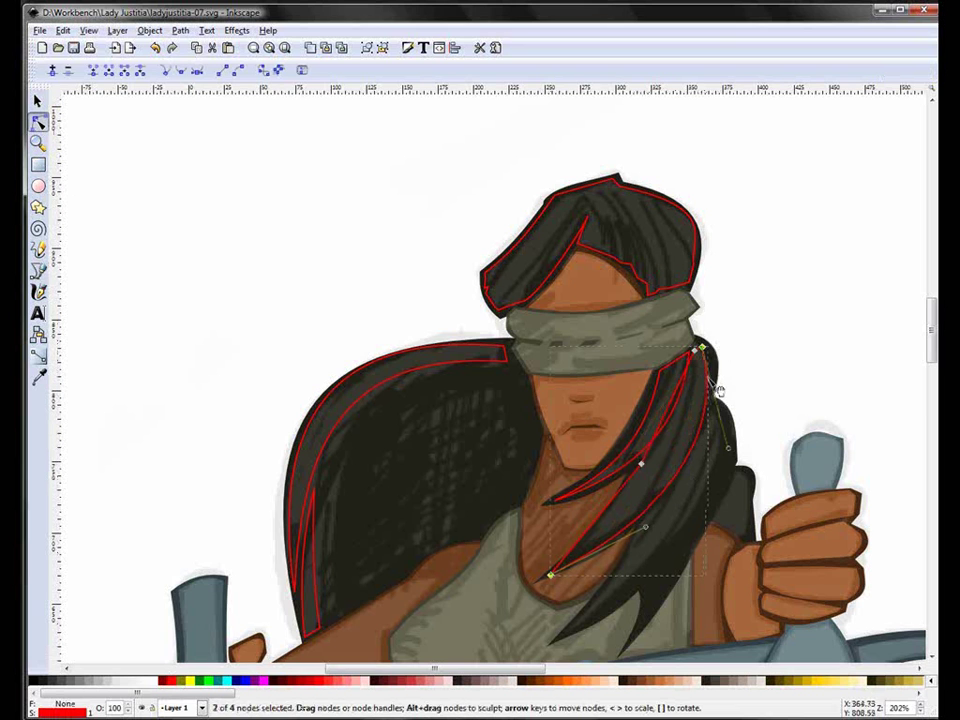
click(676, 432)
drag(676, 432, 684, 440)
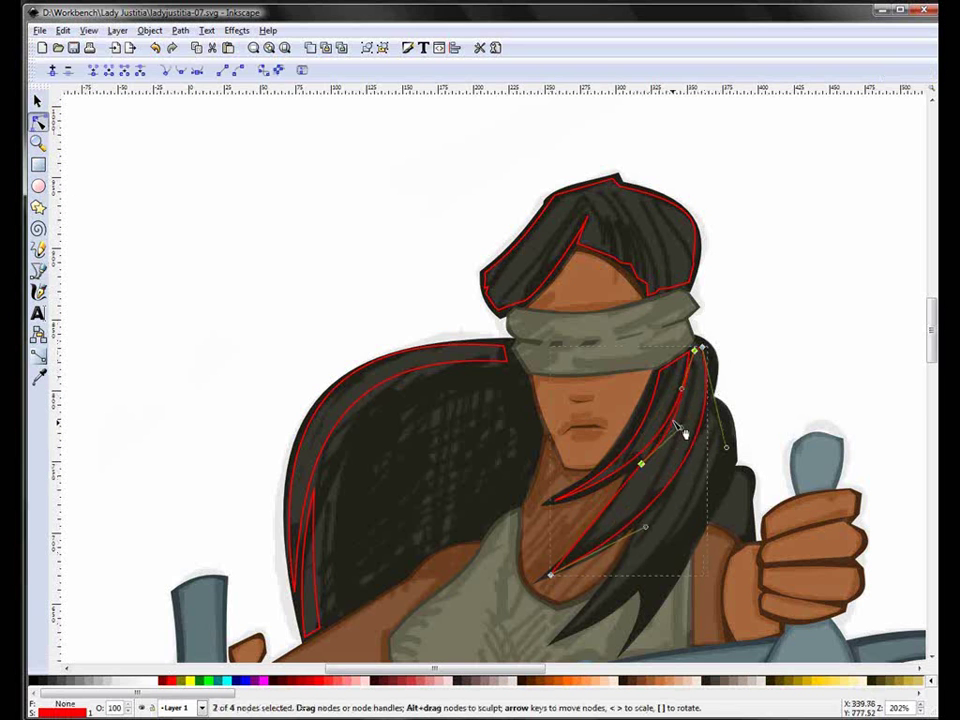
click(610, 521)
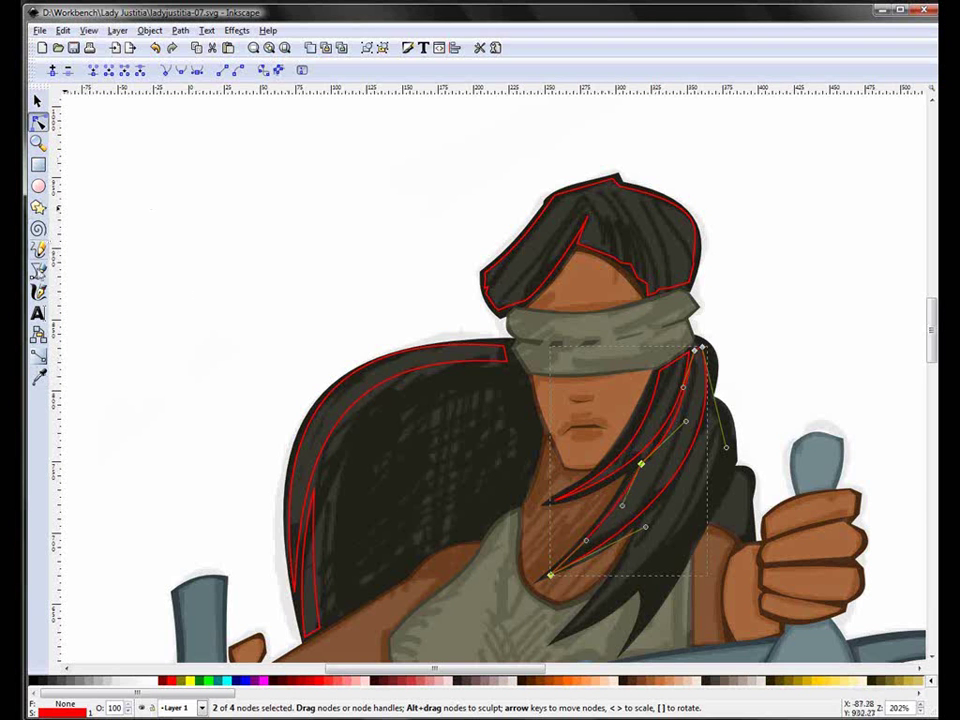
click(38, 270)
Step: Draw a red-outlined strand on the lower right hair beside the raised hand and curve its lower segment
click(641, 524)
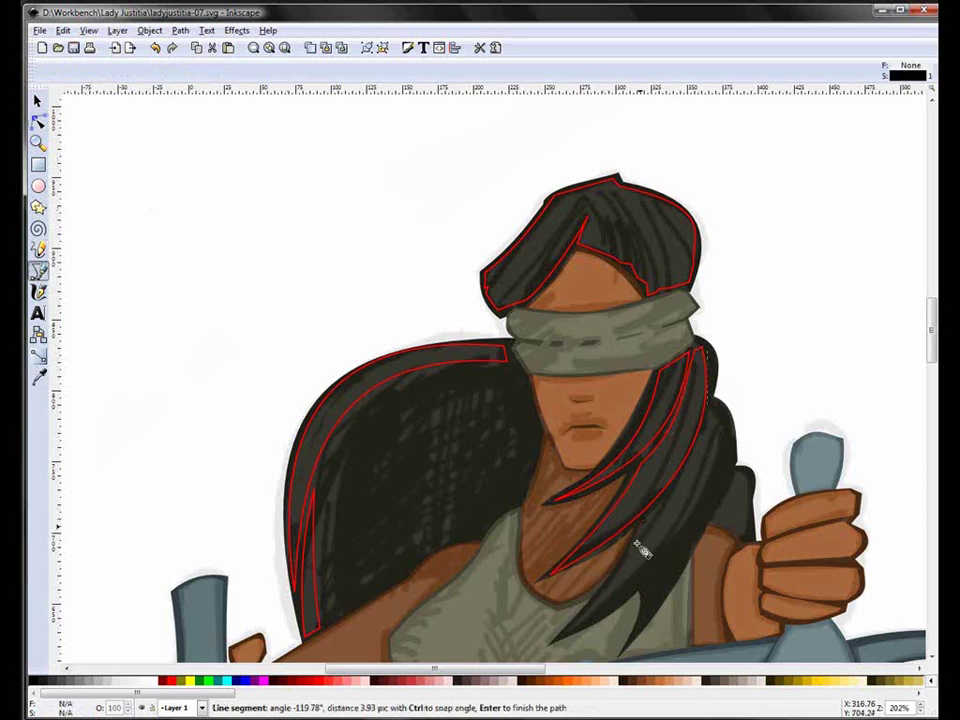
click(729, 458)
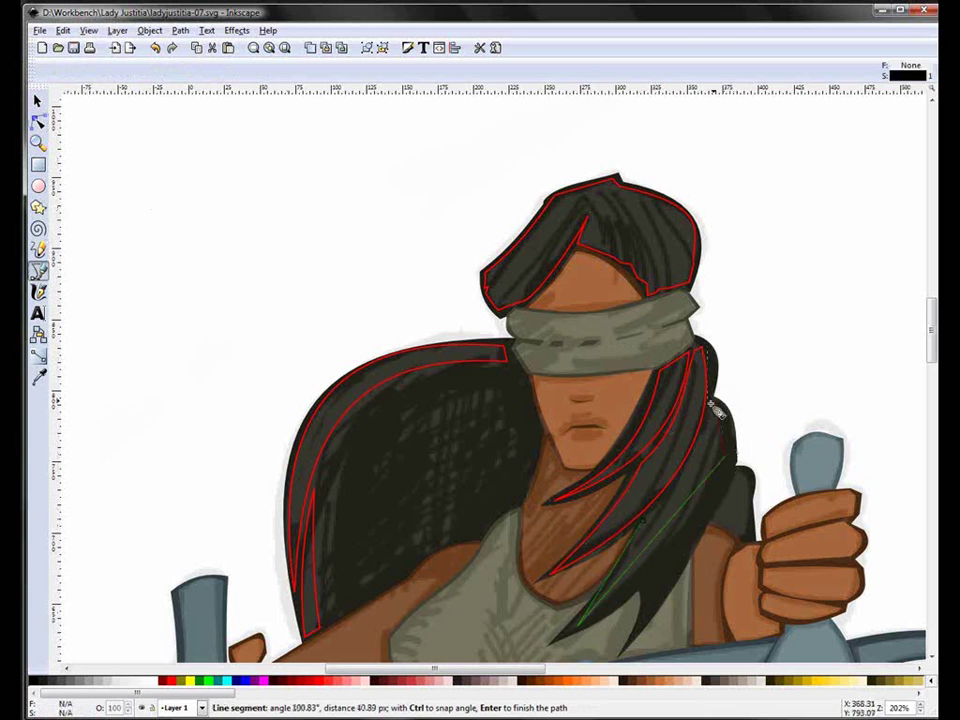
click(641, 518)
shift+click(170, 681)
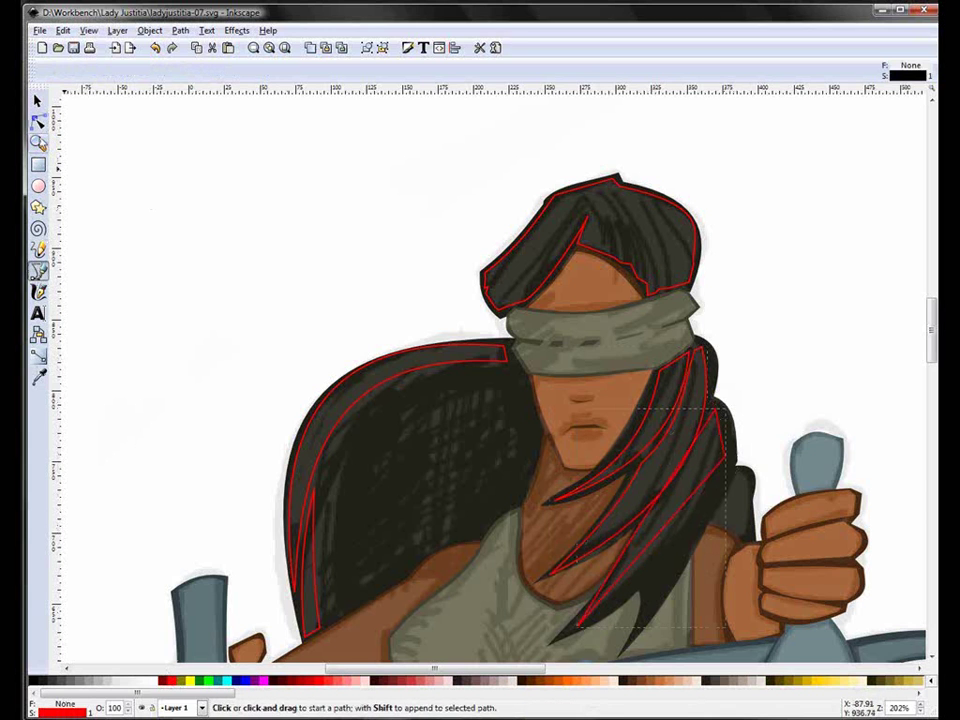
click(38, 121)
click(684, 484)
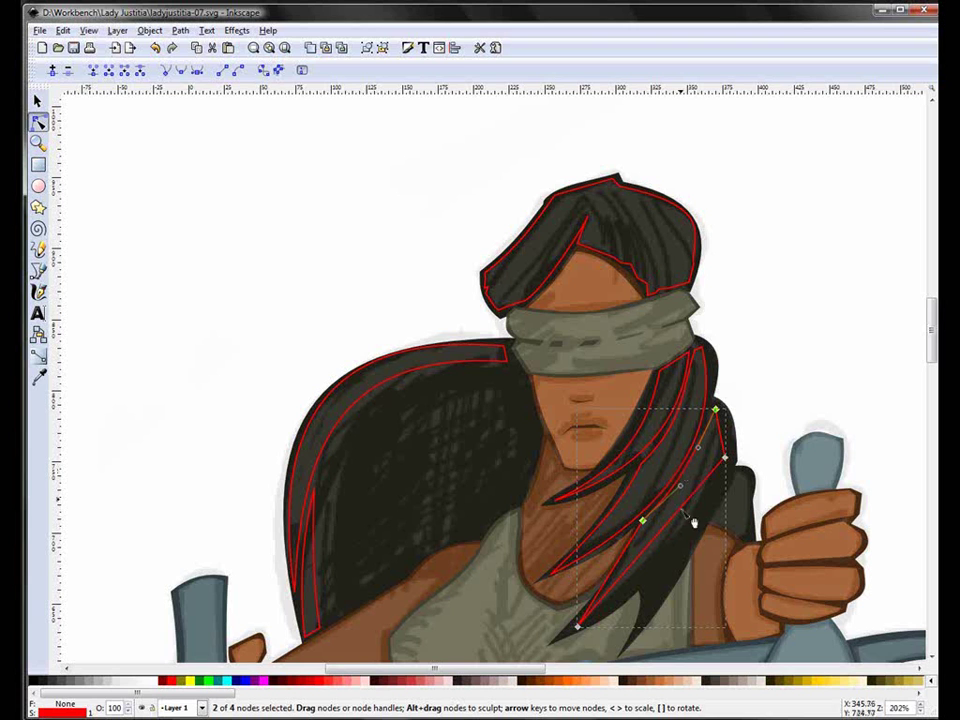
mouse_move(690, 540)
mouse_down()
mouse_move(628, 610)
mouse_move(637, 580)
mouse_up()
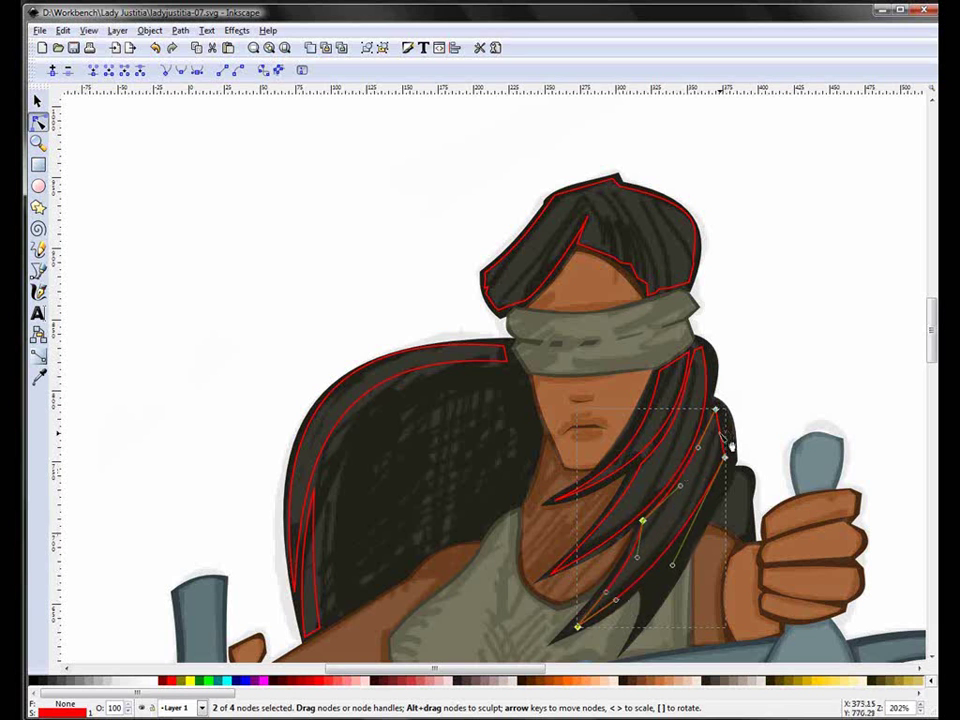
drag(700, 470, 766, 388)
click(38, 101)
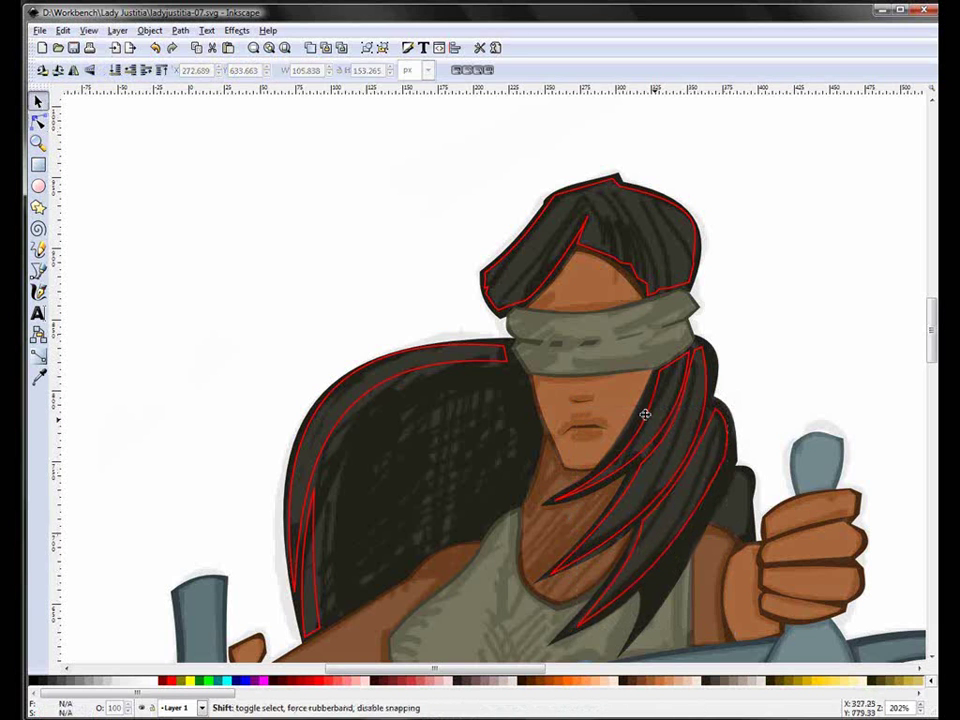
Step: Select both right-side hair strand paths and combine them into one 11-node path
shift+click(690, 422)
click(703, 443)
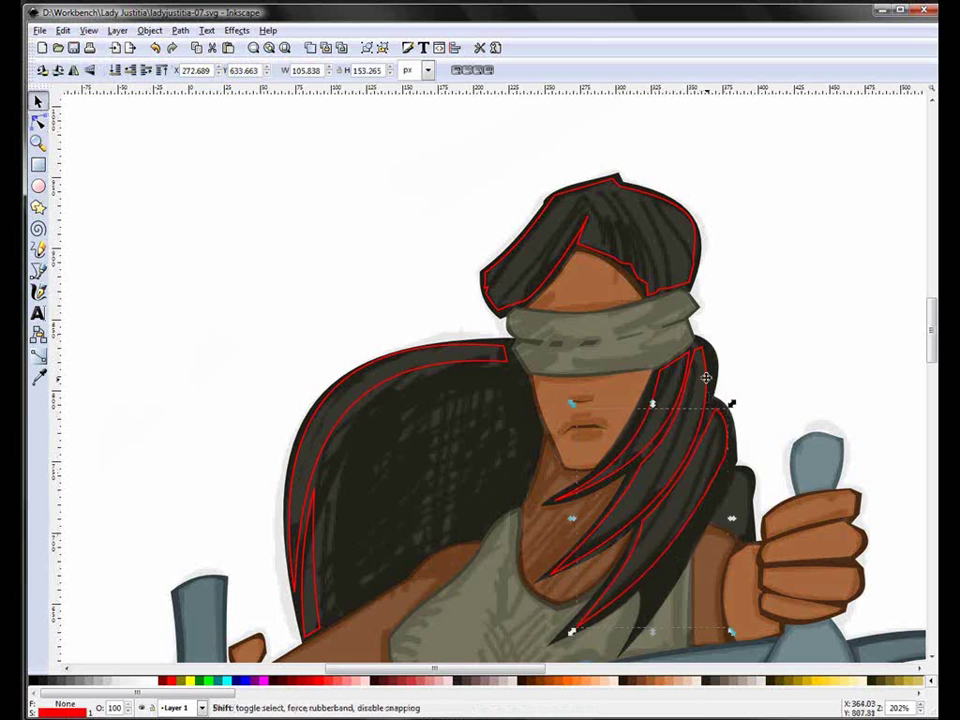
shift+click(662, 374)
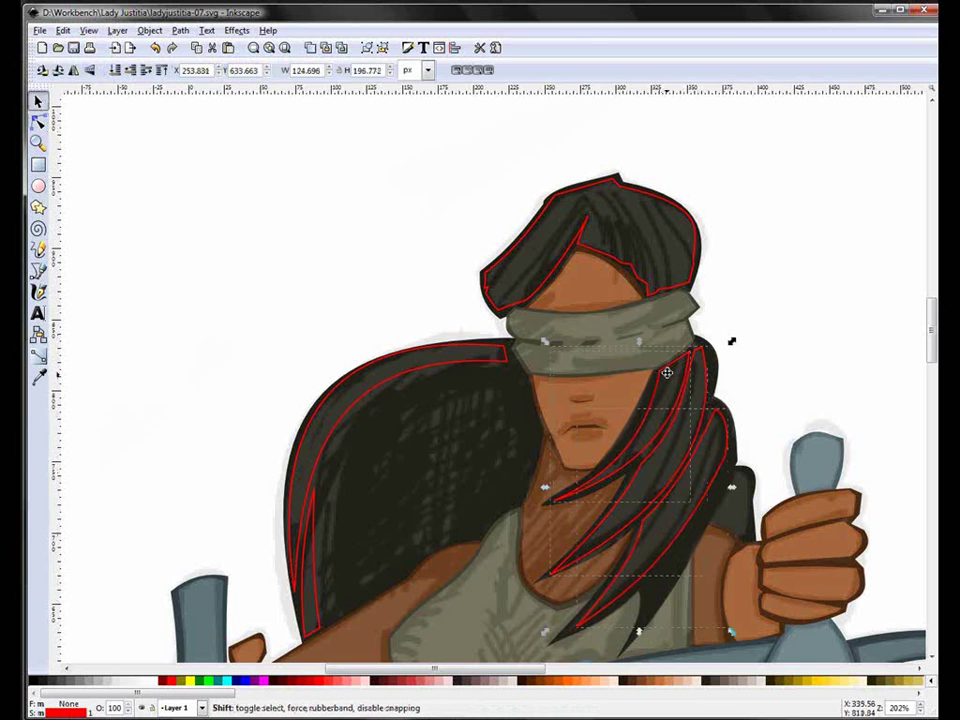
key(ctrl+k)
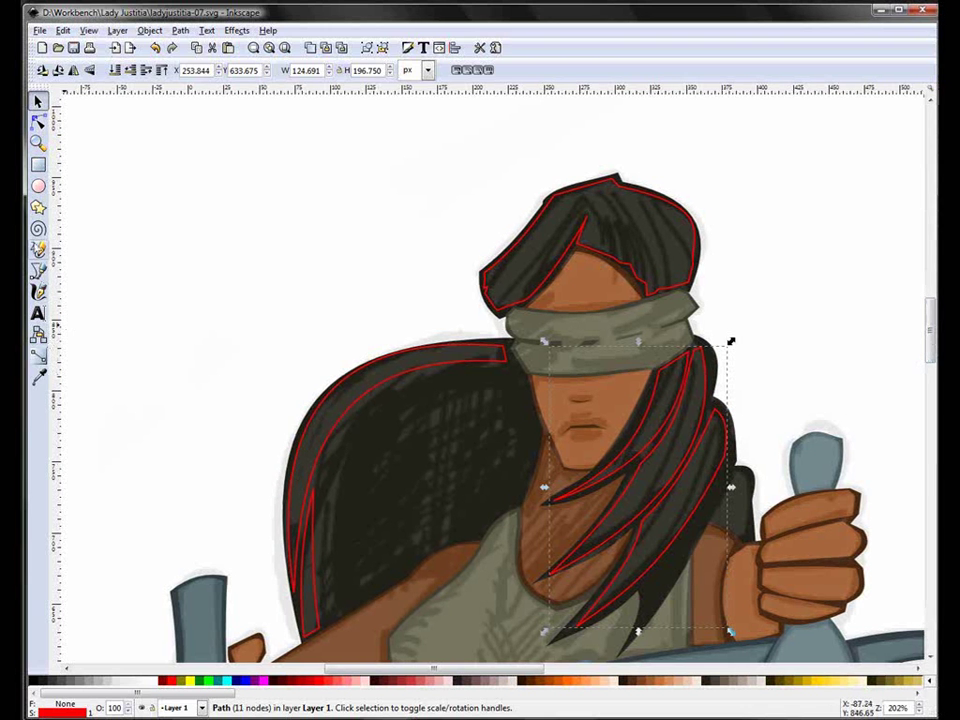
click(38, 271)
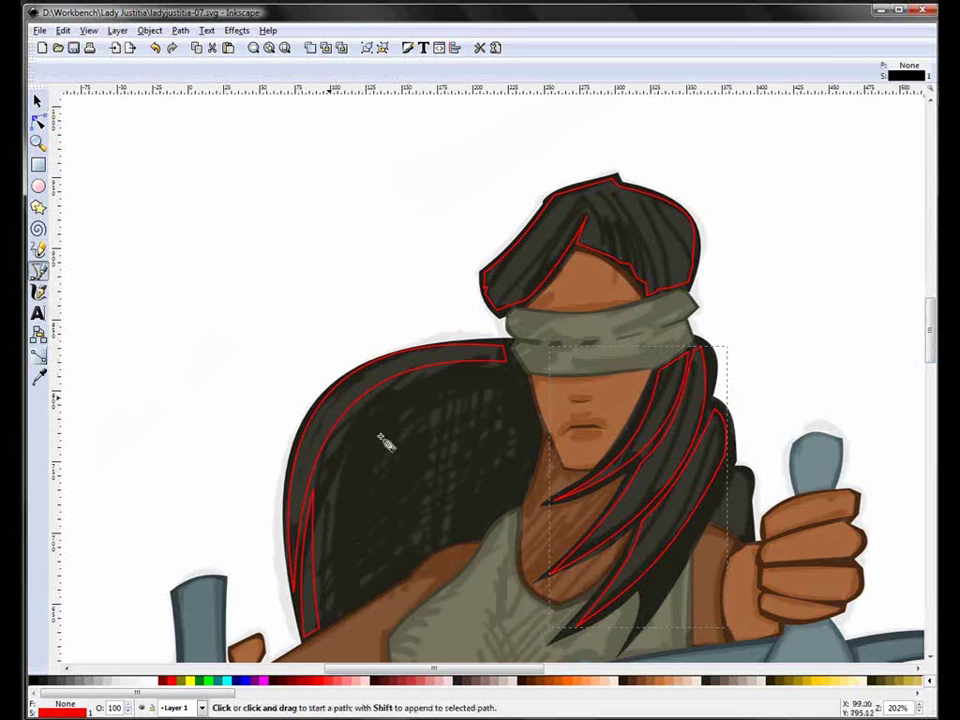
Step: Draw a small 4-node red-outlined highlight behind the raised thumb and curve one side
click(718, 515)
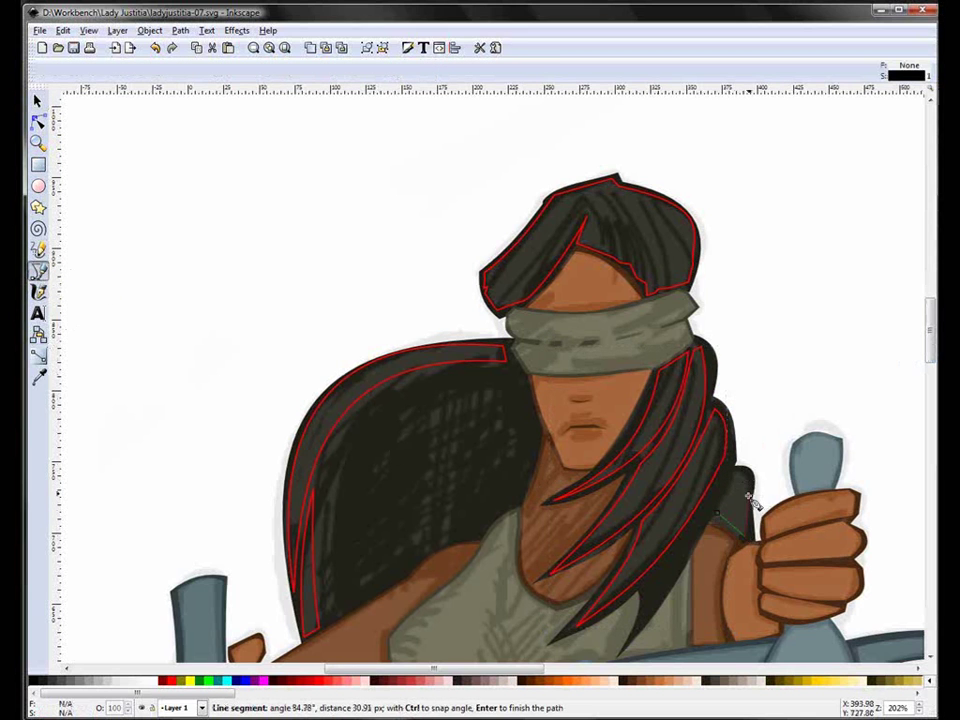
click(746, 477)
click(745, 538)
click(718, 515)
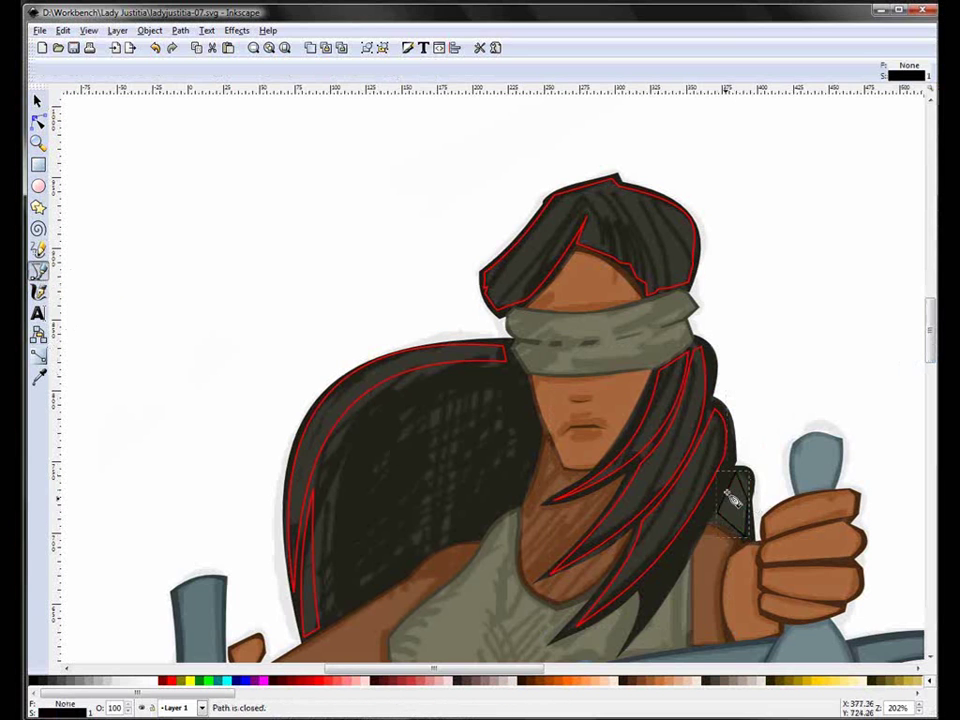
shift+click(177, 683)
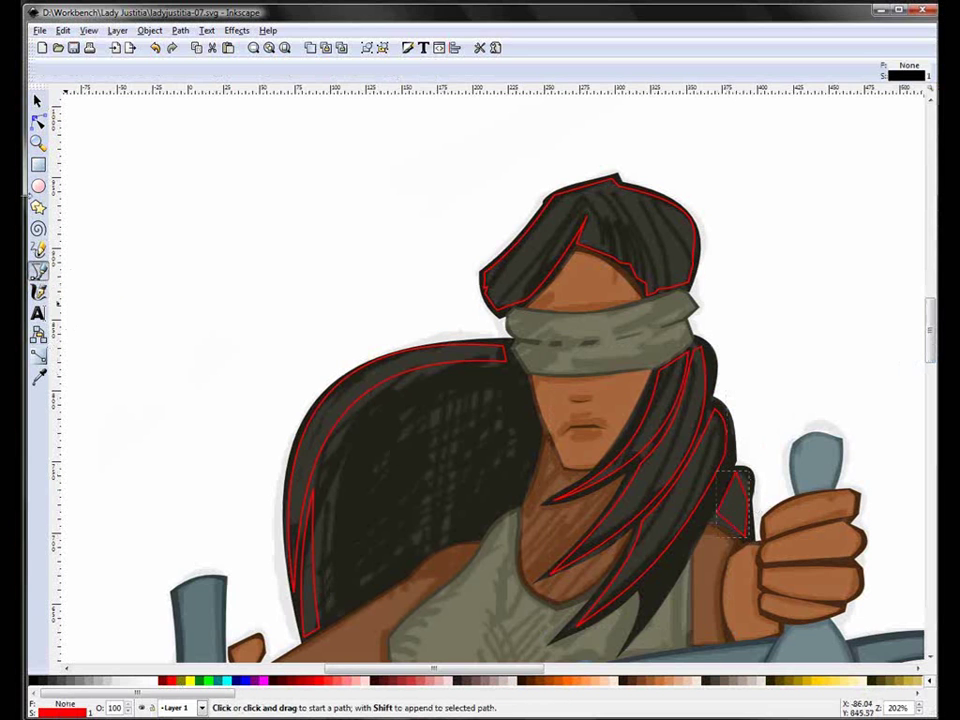
click(38, 121)
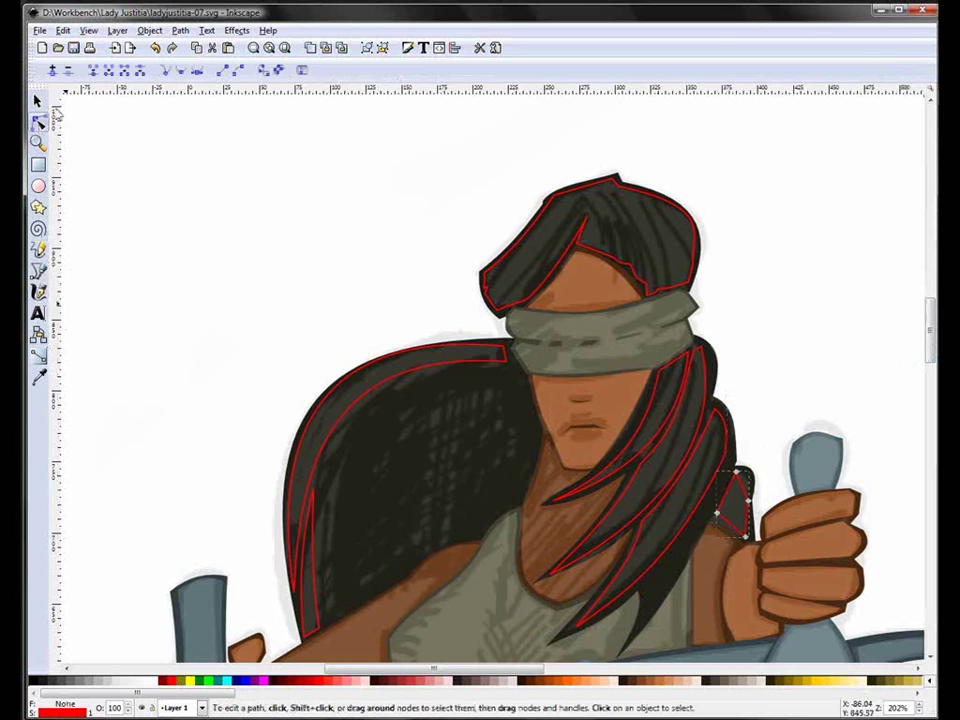
click(748, 497)
mouse_move(756, 492)
mouse_down()
mouse_move(753, 533)
mouse_move(736, 505)
mouse_up()
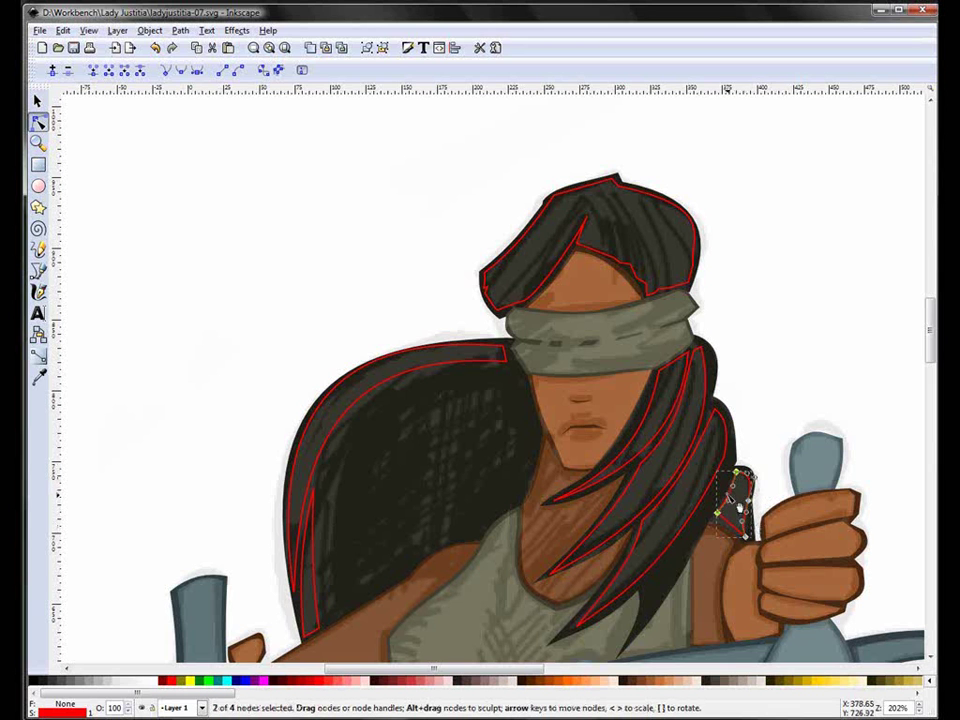
key(s)
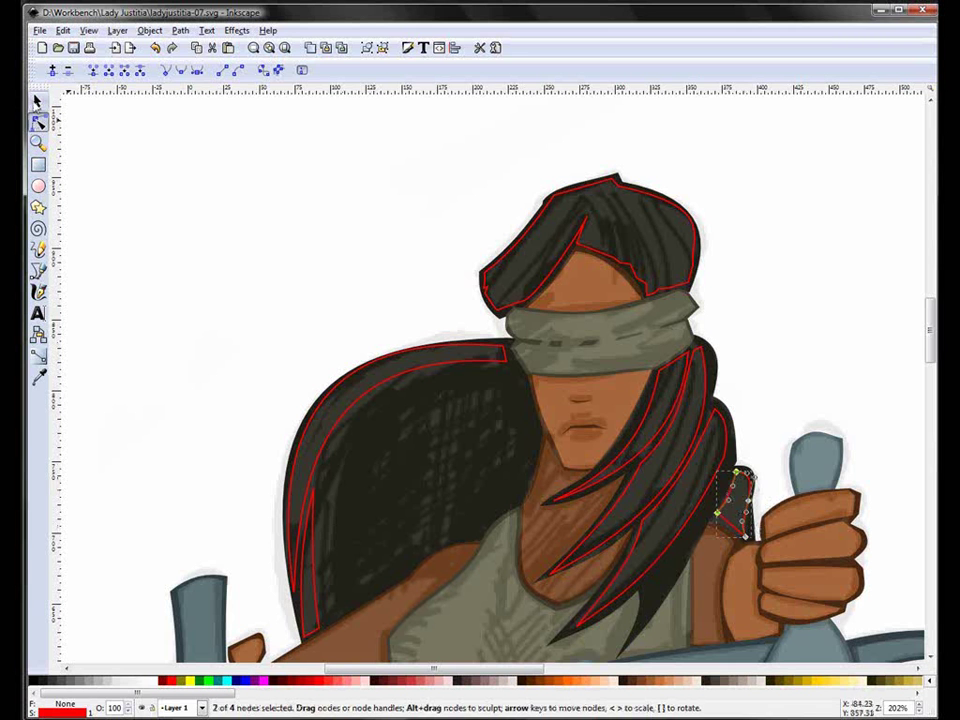
scroll(928, 368, down, 2)
Step: Trace a long thin red-outlined triangle along the lock beside the torso and bow its long side
mouse_move(928, 368)
mouse_down()
mouse_move(928, 428)
mouse_move(928, 418)
mouse_up()
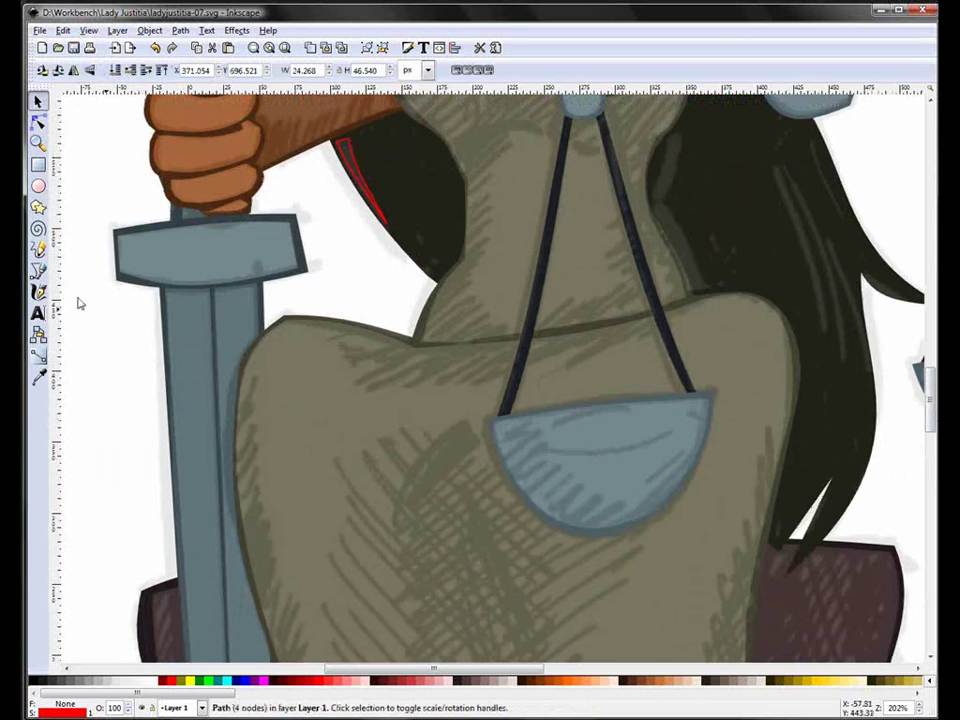
click(38, 270)
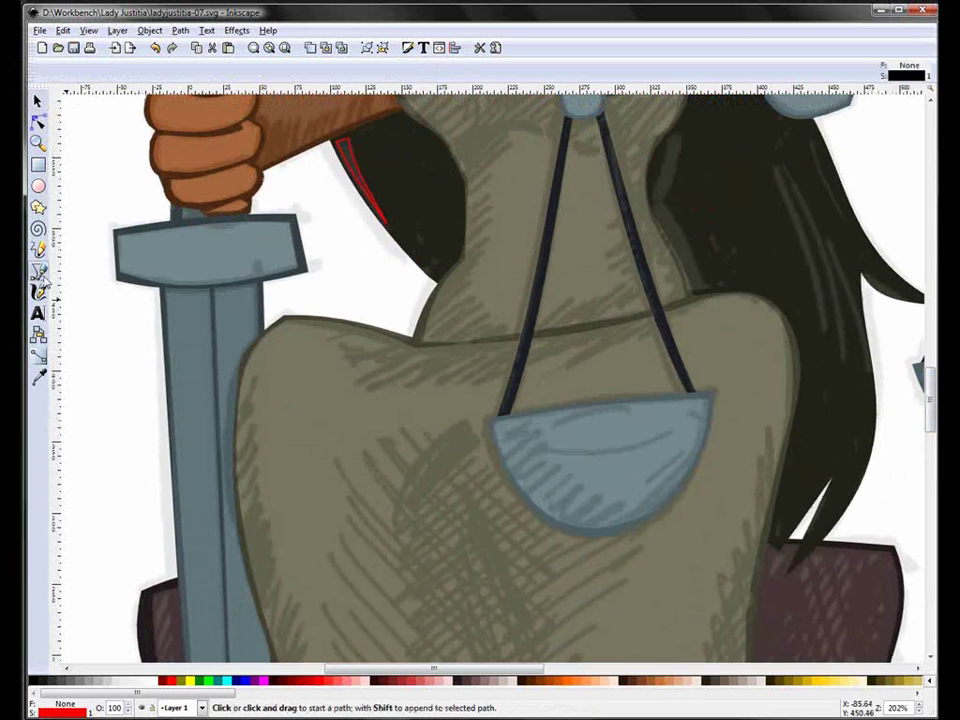
click(856, 291)
click(818, 553)
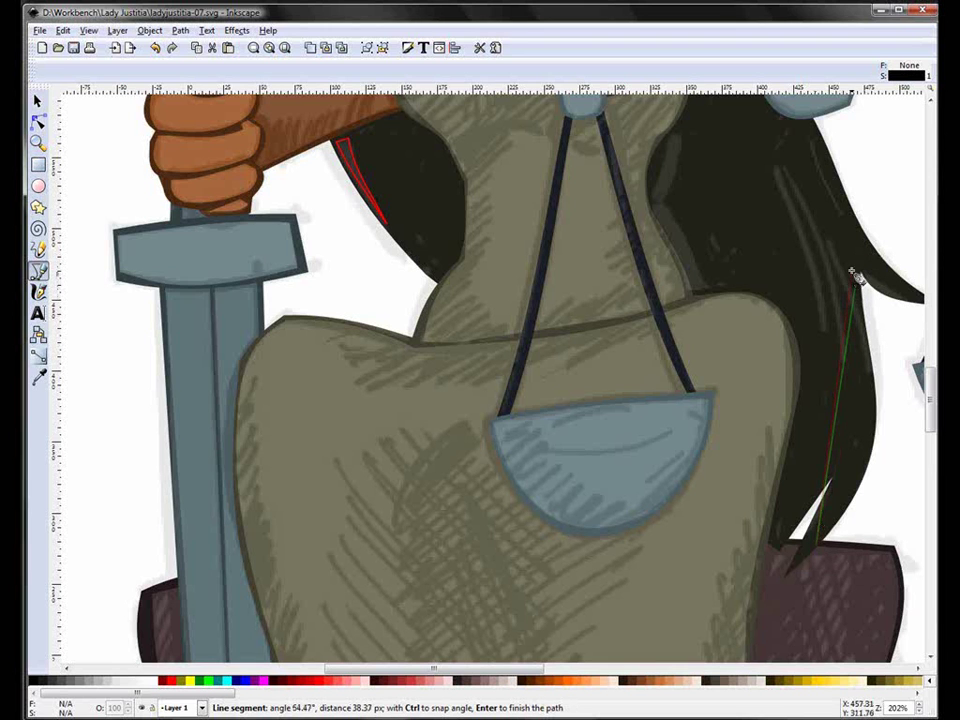
click(856, 289)
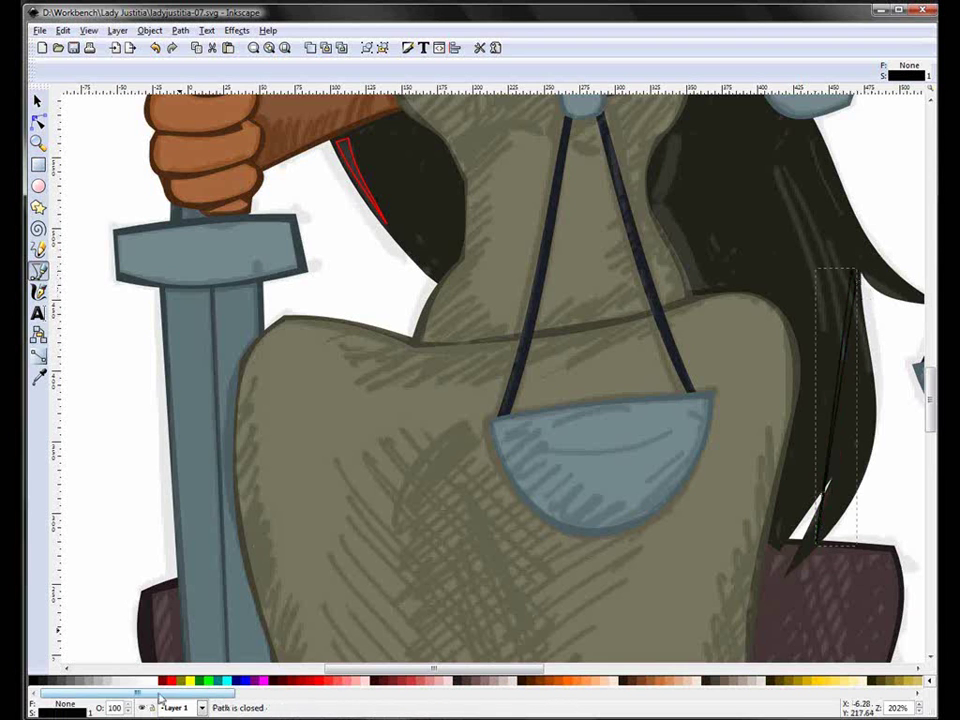
shift+click(170, 681)
click(38, 121)
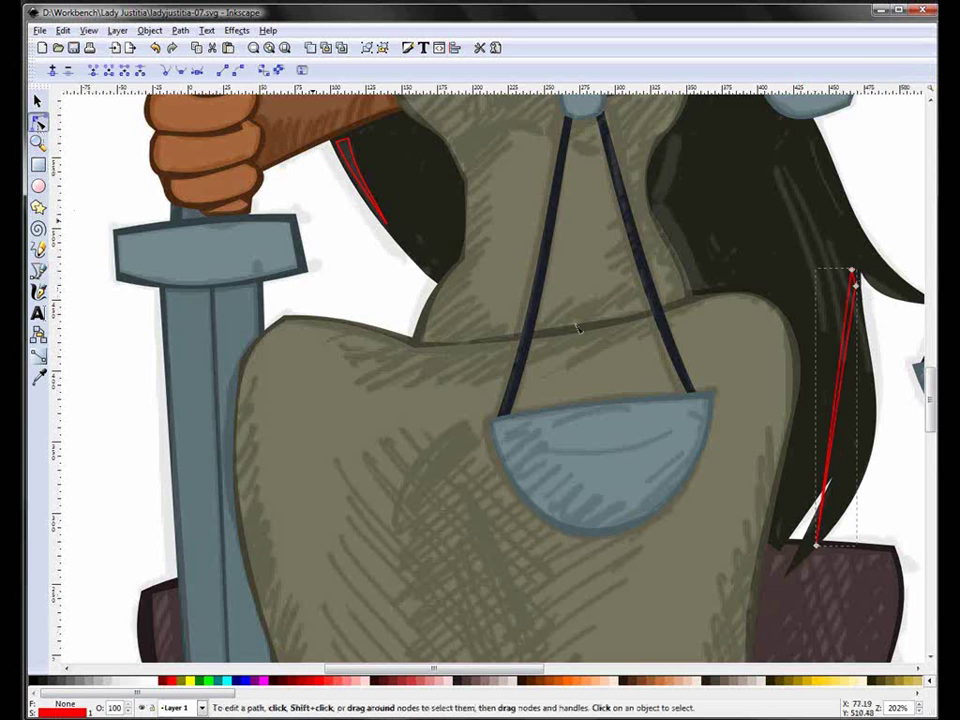
mouse_move(843, 452)
mouse_down()
mouse_move(851, 439)
mouse_move(879, 454)
mouse_move(849, 439)
mouse_move(875, 448)
mouse_up()
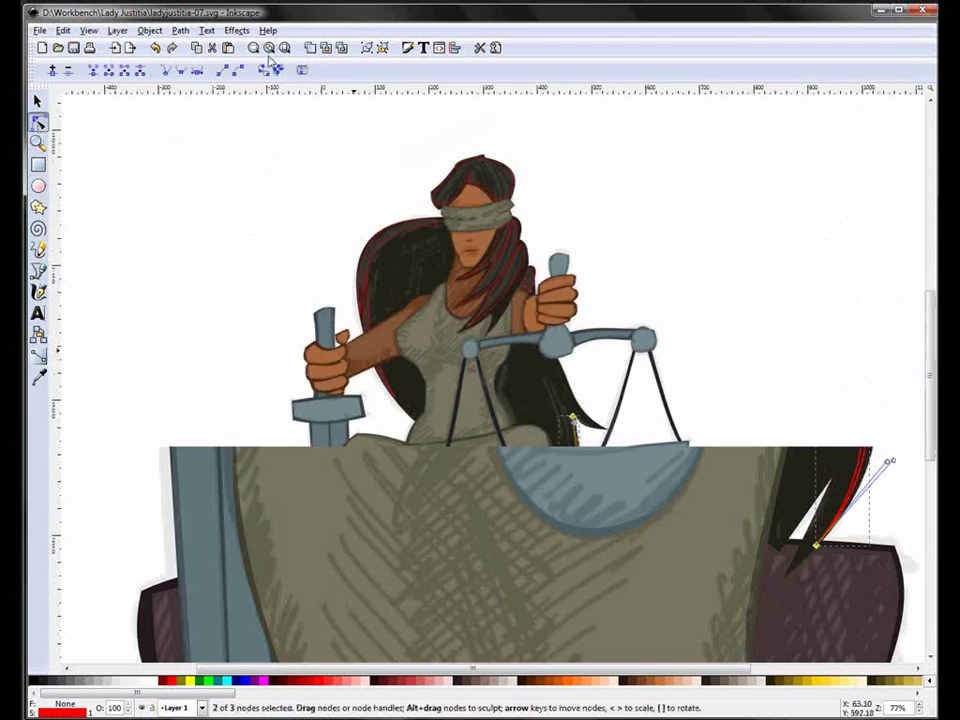
Step: Fit the page in view and send the concept sketch PNG below the vector artwork
key(5)
key(s)
click(319, 241)
key(End)
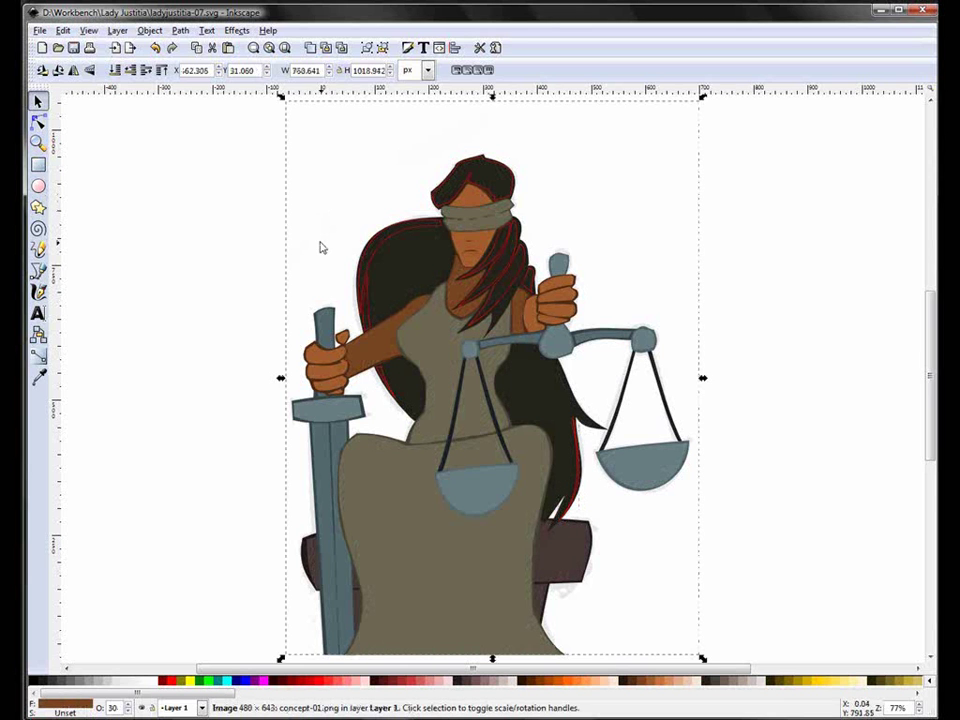
Step: Fill the back-hair shape dark brown, then select the crown and side hair highlights
click(376, 270)
click(467, 682)
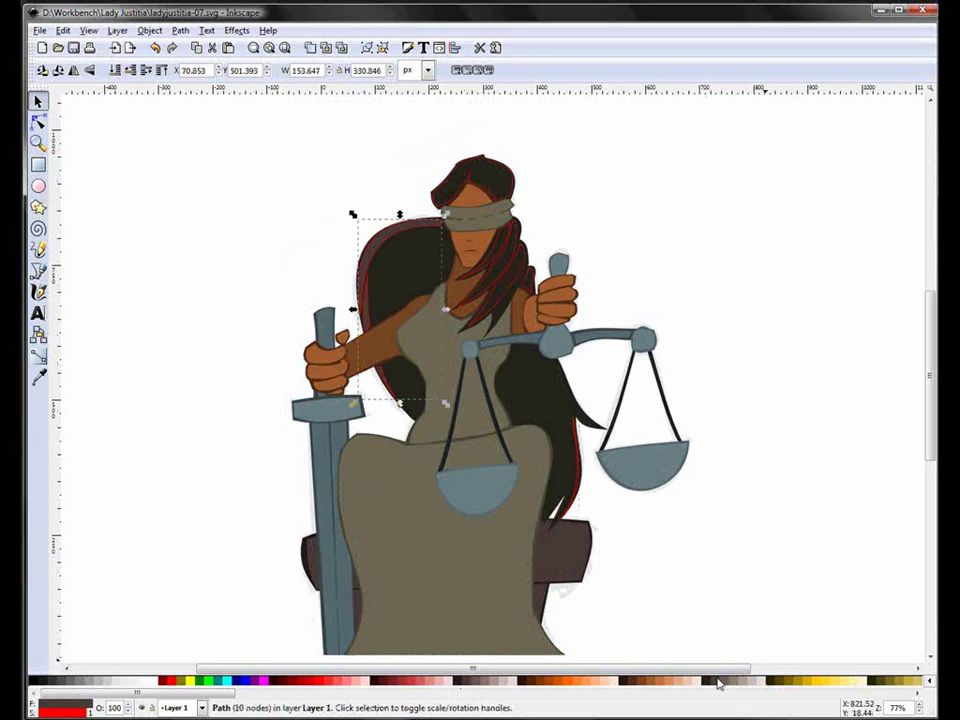
click(475, 200)
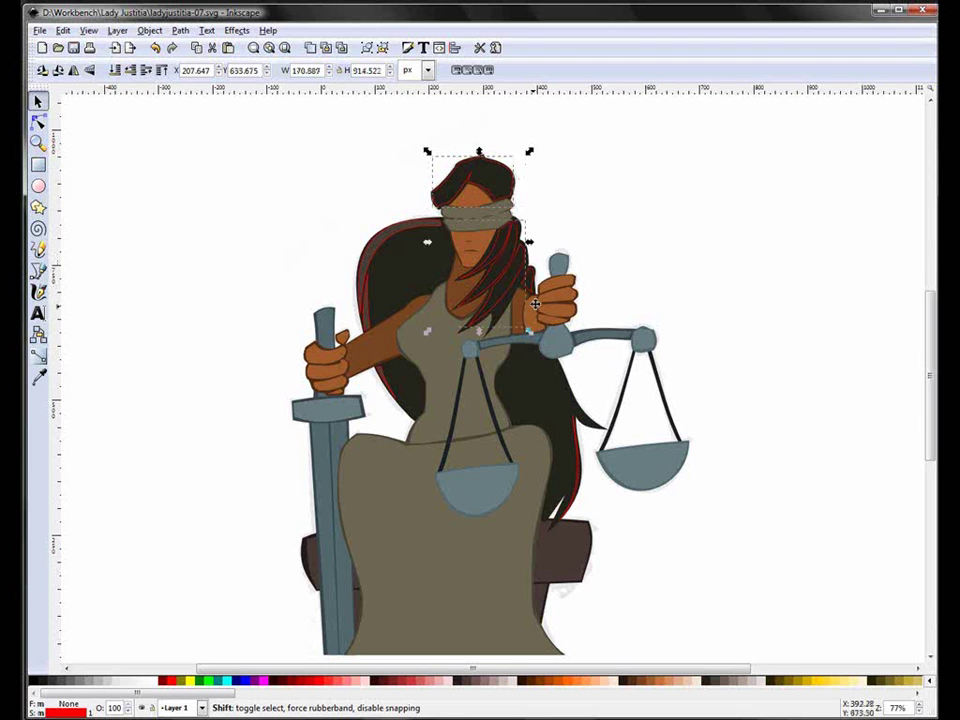
shift+click(580, 484)
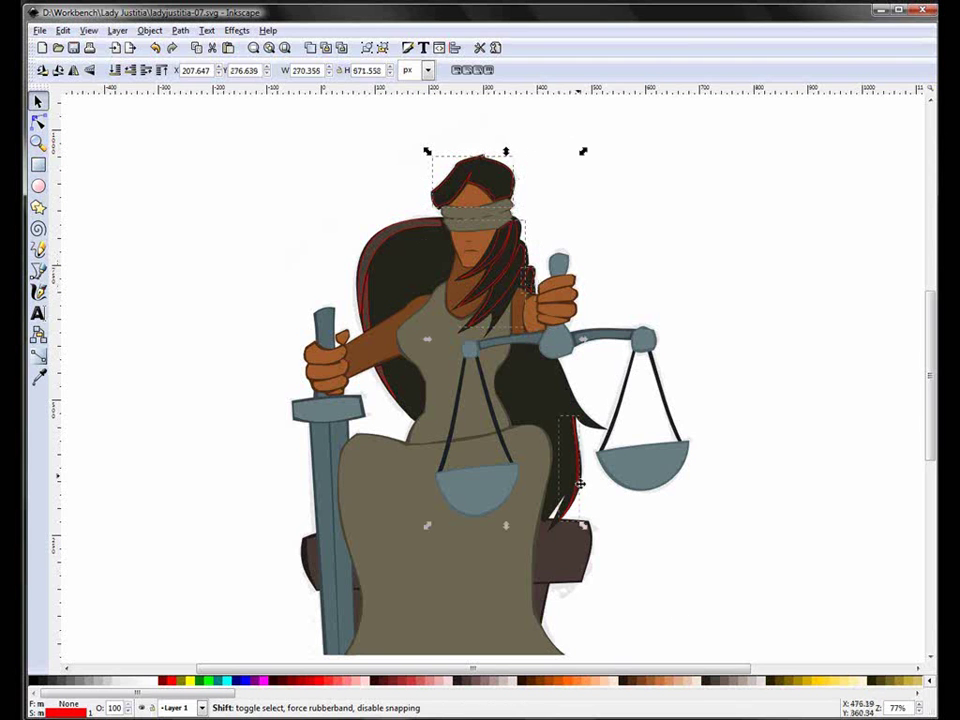
Step: Give the hair highlights the sampled brown hair colour (483e37) and remove their red stroke
click(38, 376)
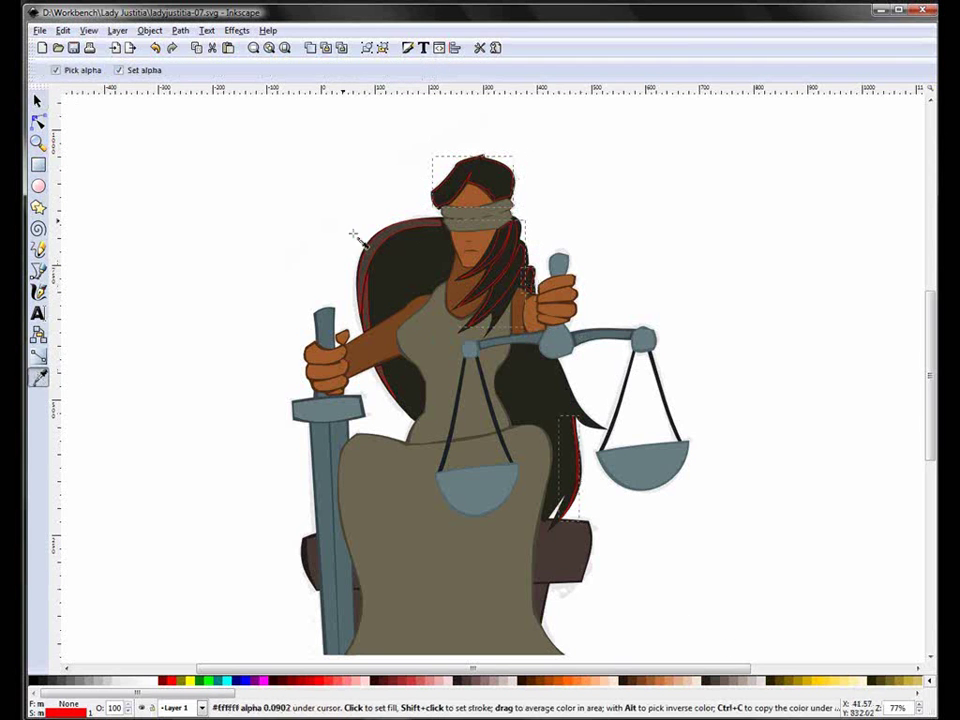
click(364, 228)
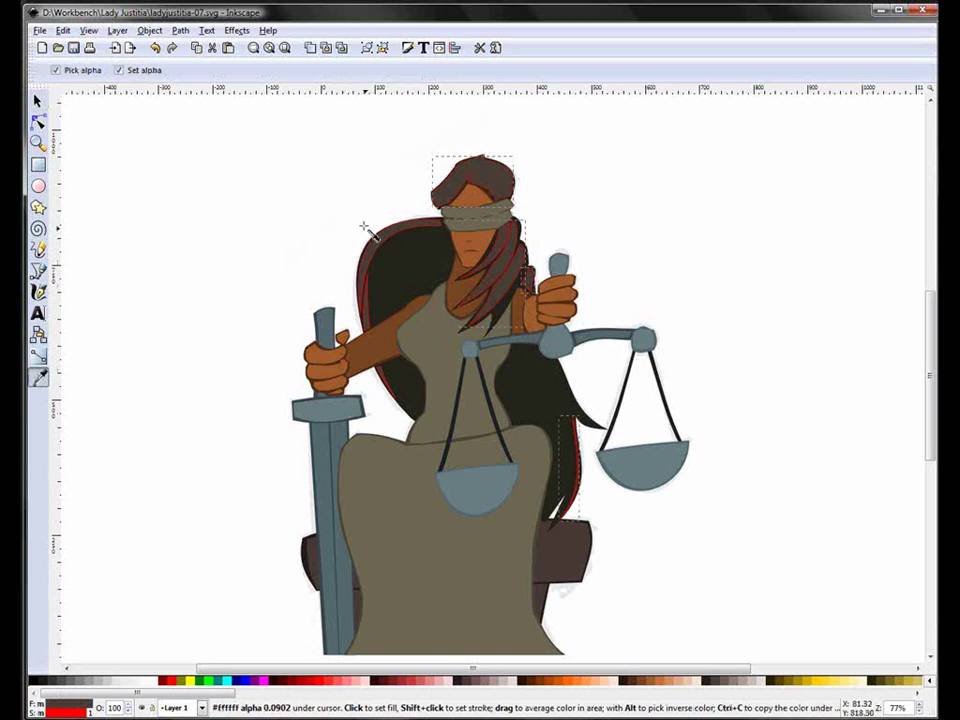
key(ctrl+shift+f)
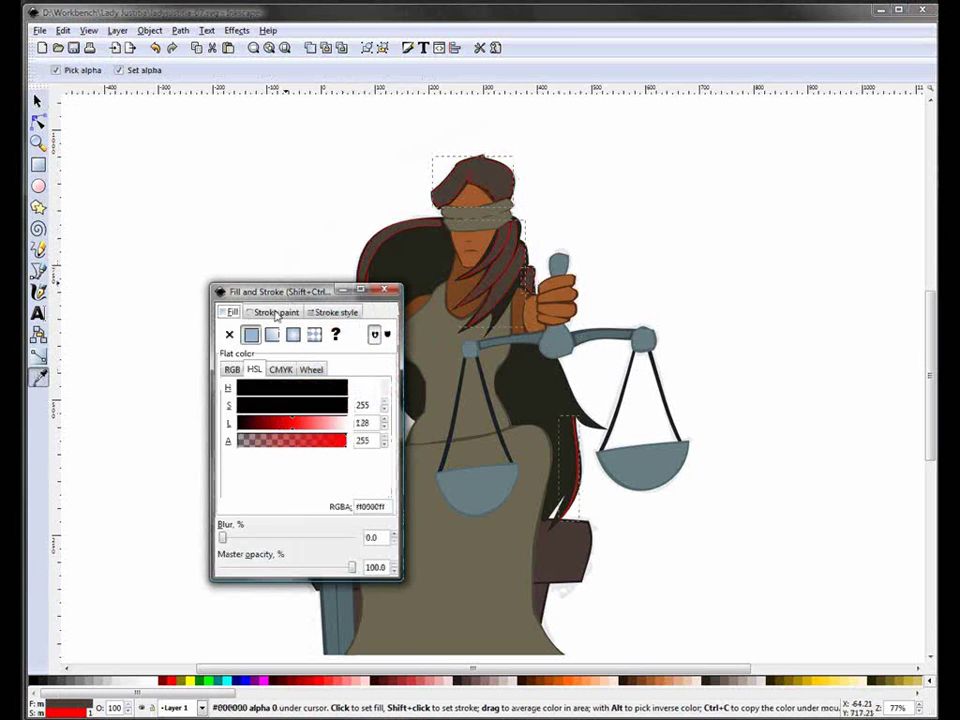
click(277, 313)
click(229, 334)
click(384, 290)
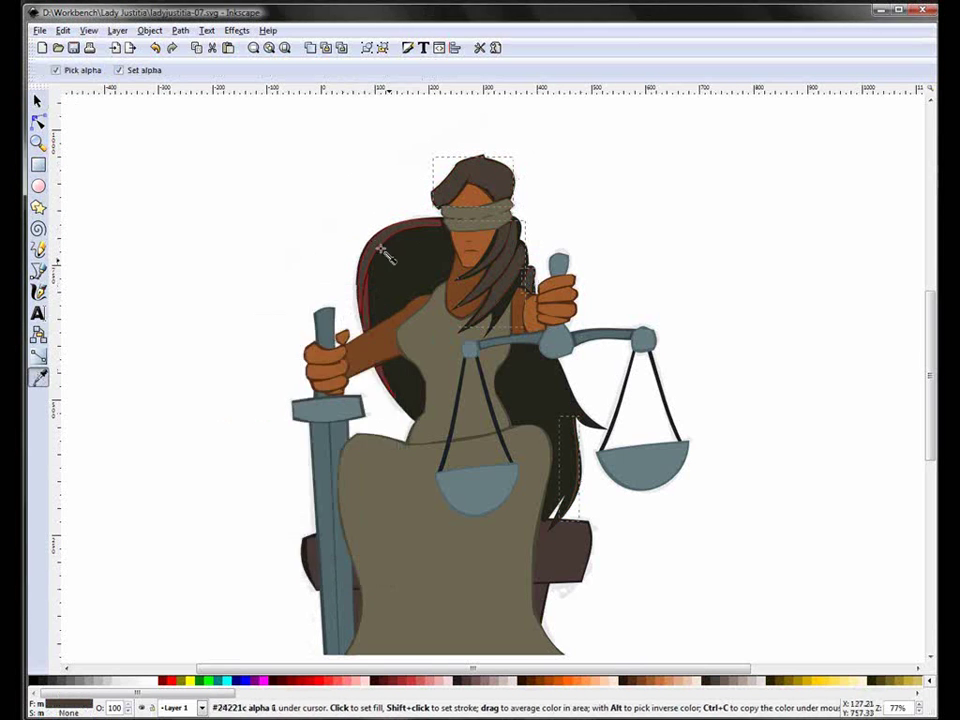
Step: Remove the red stroke from the back-hair shape behind the left shoulder, then deselect all
key(s)
click(371, 254)
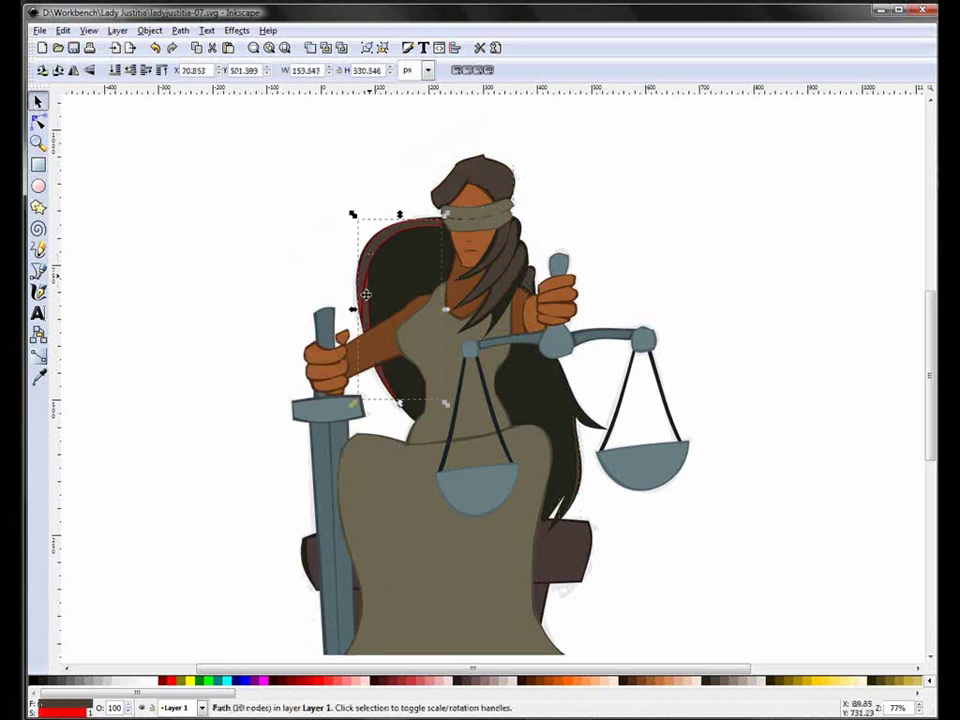
key(shift+ctrl+f)
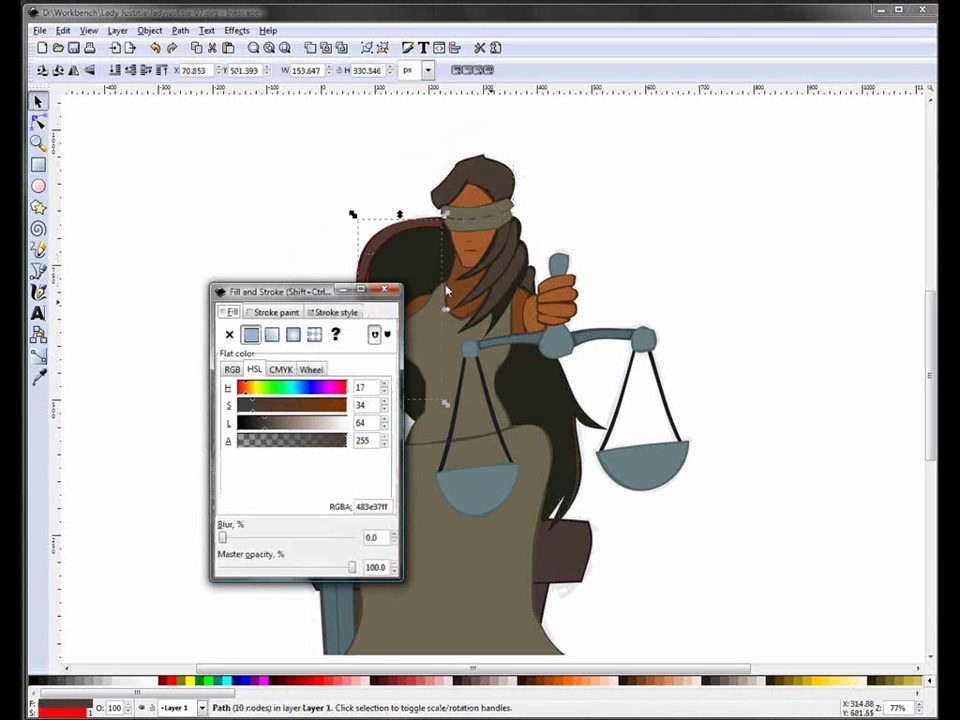
click(274, 312)
click(229, 334)
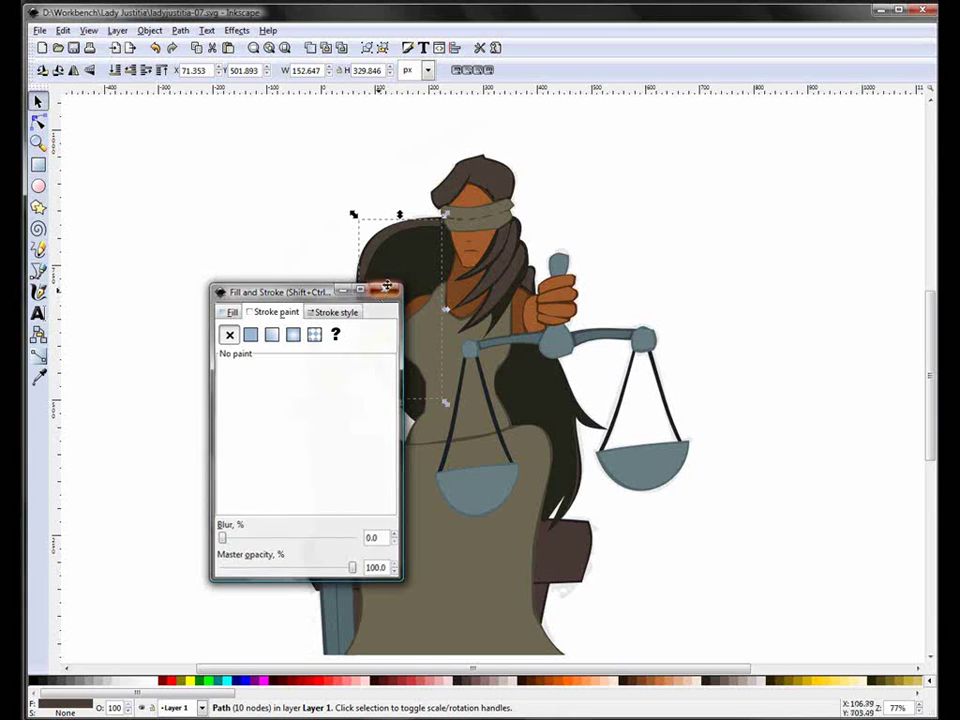
click(384, 291)
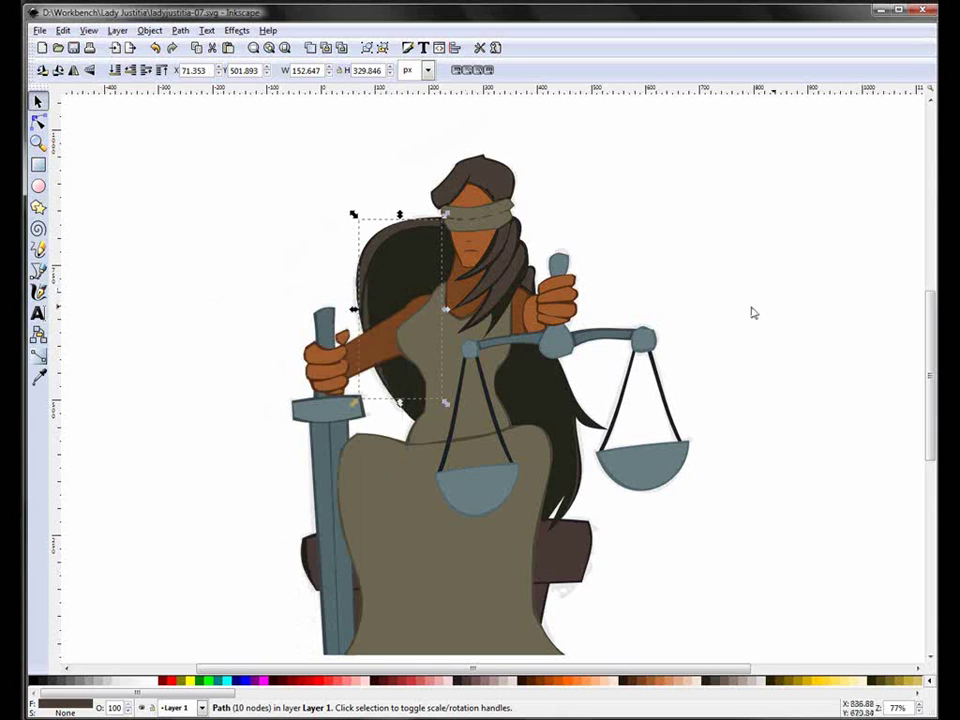
click(135, 268)
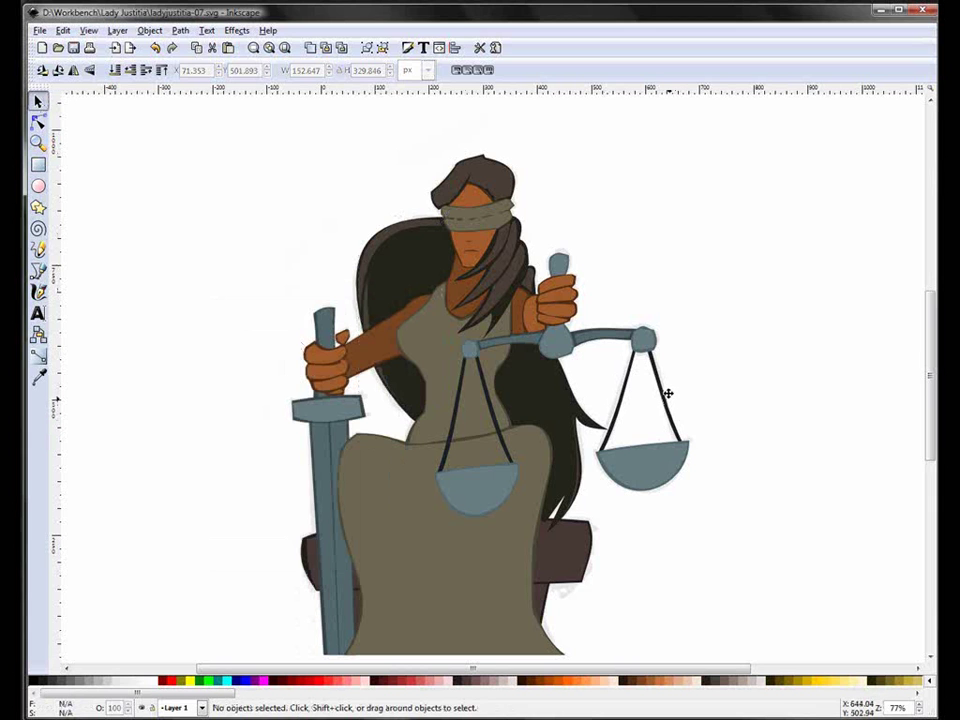
Step: Save a copy as ladyjustitia-08.svg, changing the version from 07 to 08
click(40, 30)
click(60, 118)
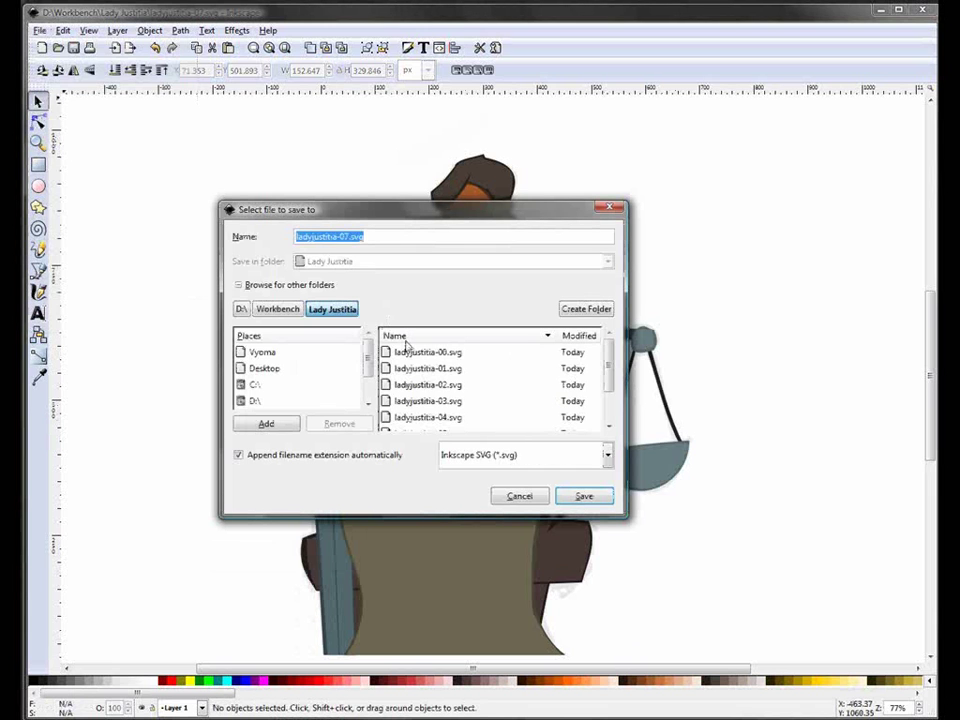
click(339, 236)
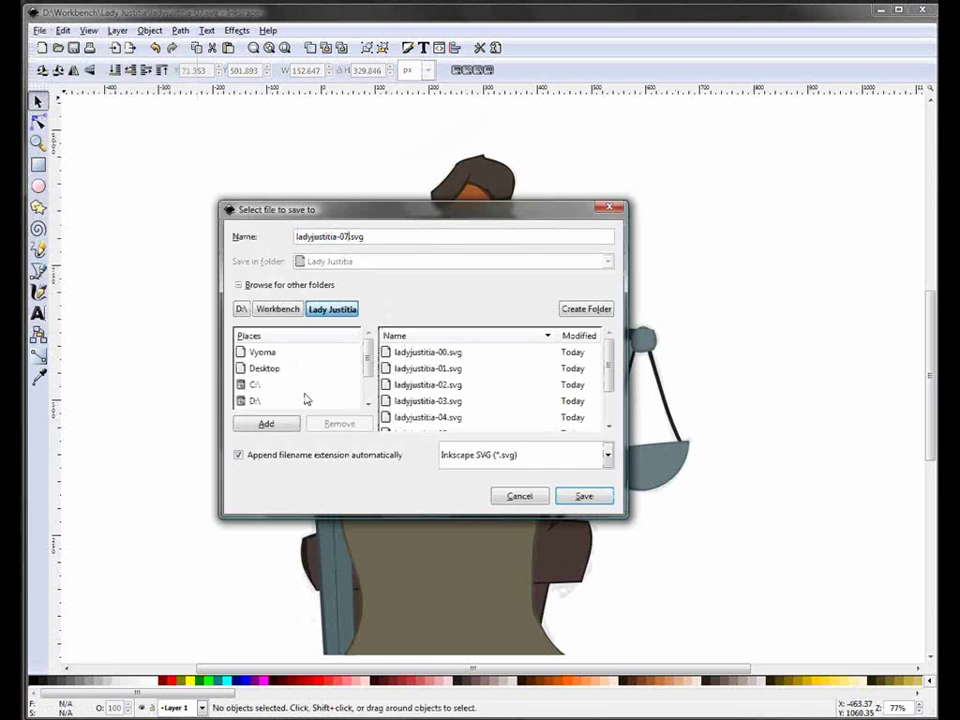
key(BackSpace)
text(8)
key(Return)
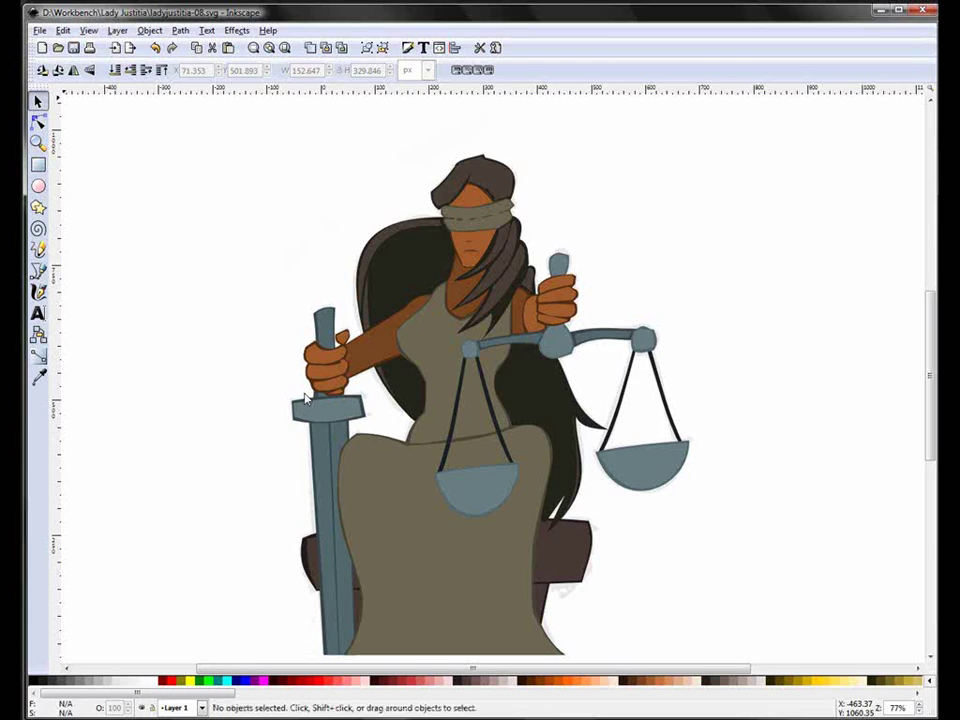